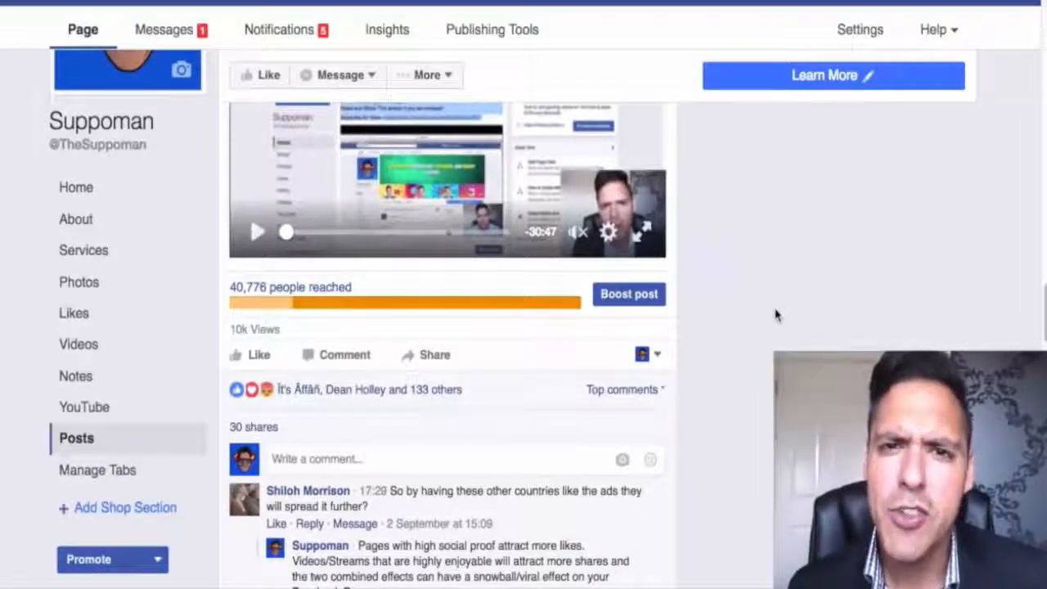
Review the Suppoman page's video post engagement and the Wikipedia article on the Facebook like button
scroll(777, 315, up, 1)
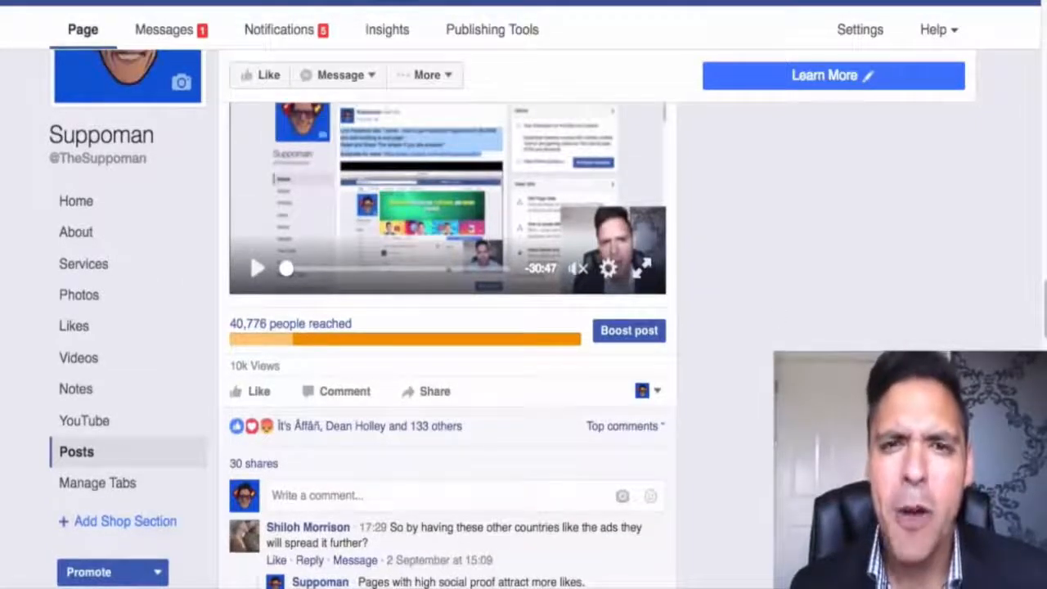
scroll(419, 320, up, 4)
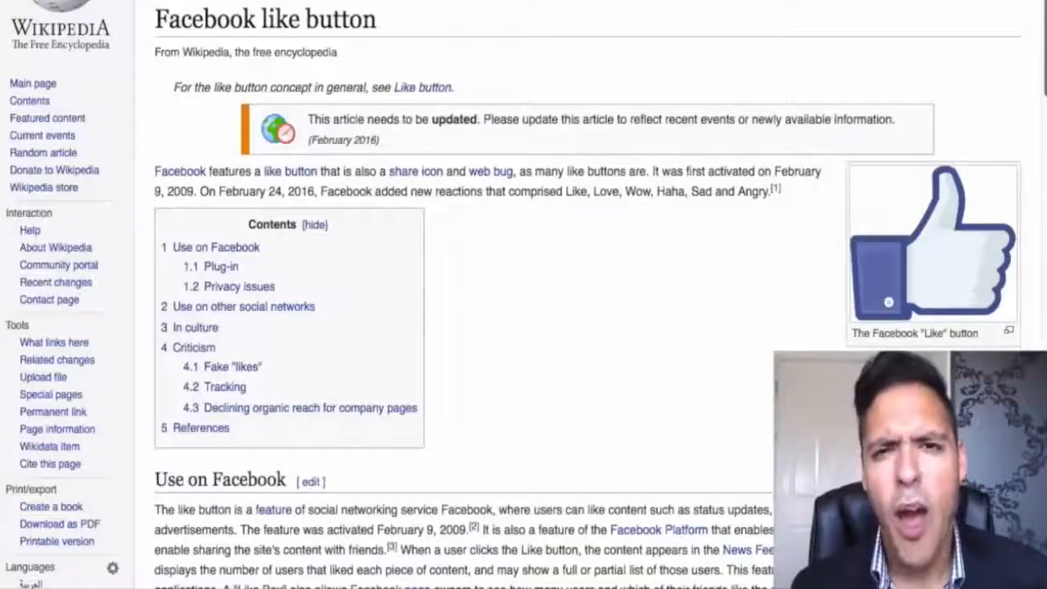
scroll(523, 295, up, 2)
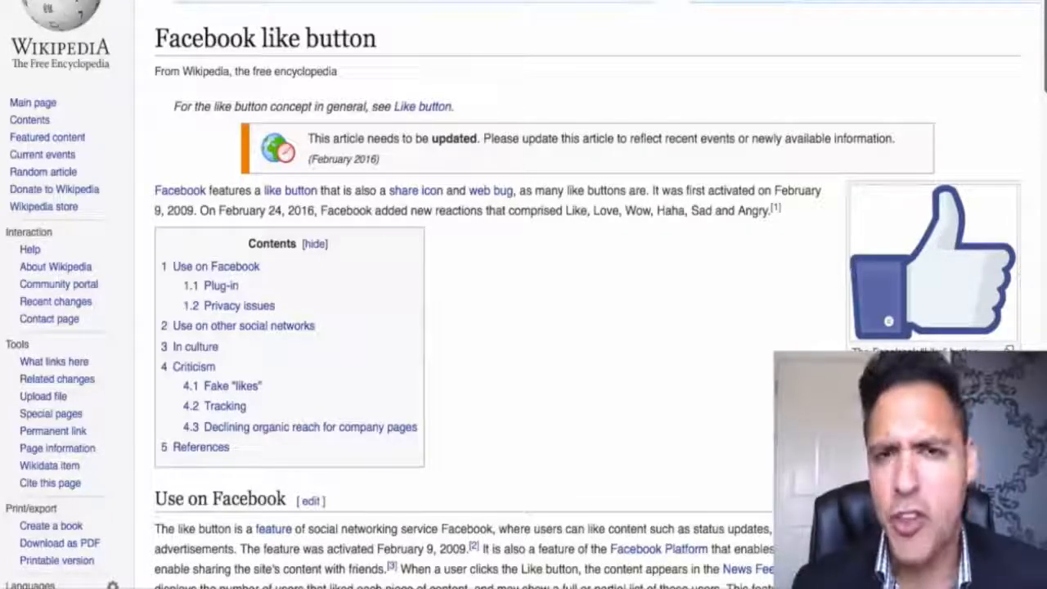
scroll(523, 294, down, 1)
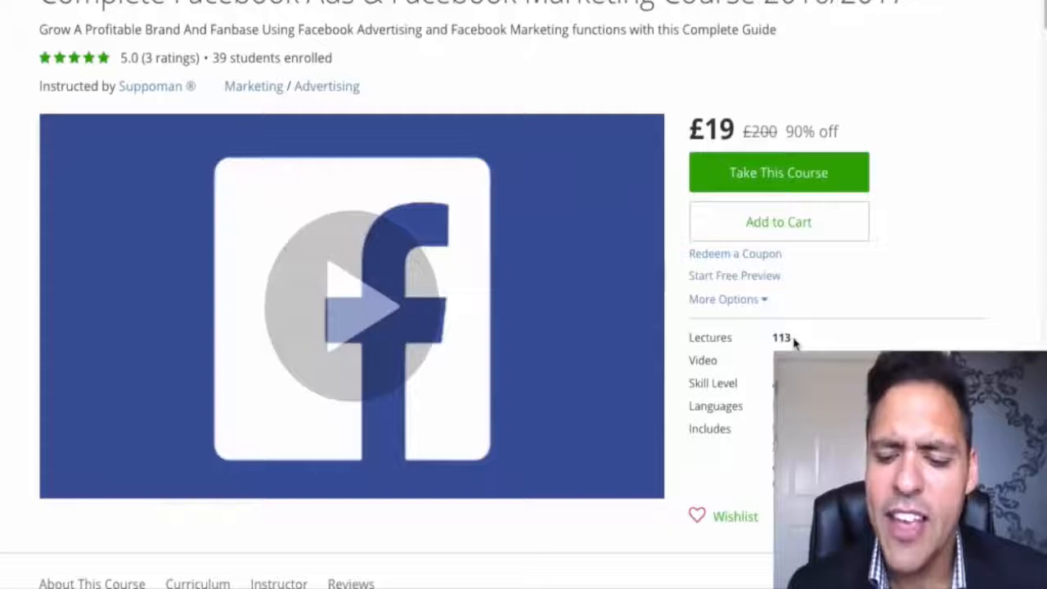
Check the Facebook marketing course's lecture count and the Suppoman - Page Likes campaign's results and cost per like
drag(793, 339, 772, 337)
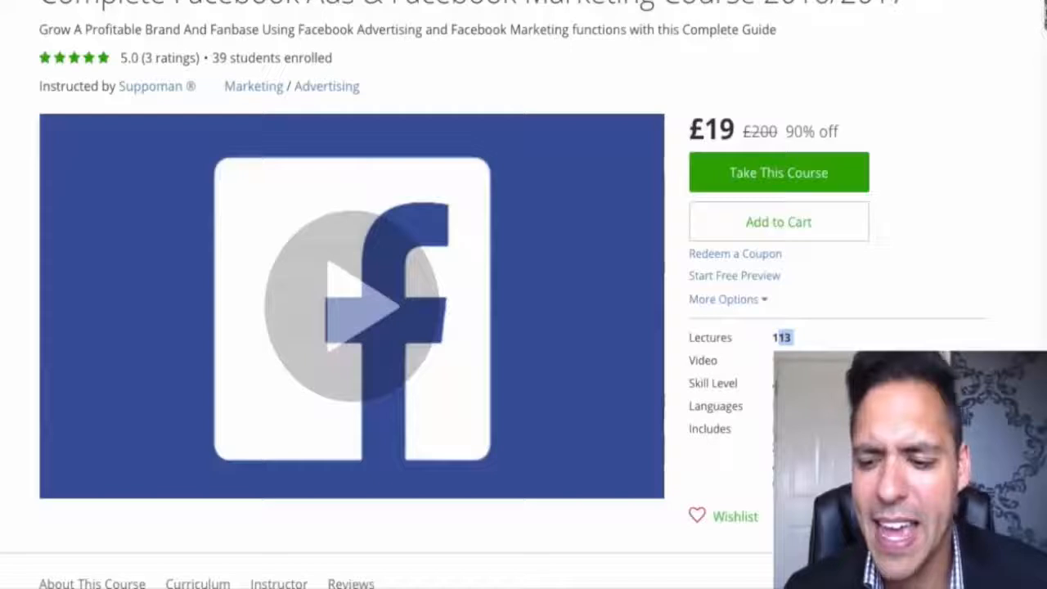
drag(1044, 16, 1044, 15)
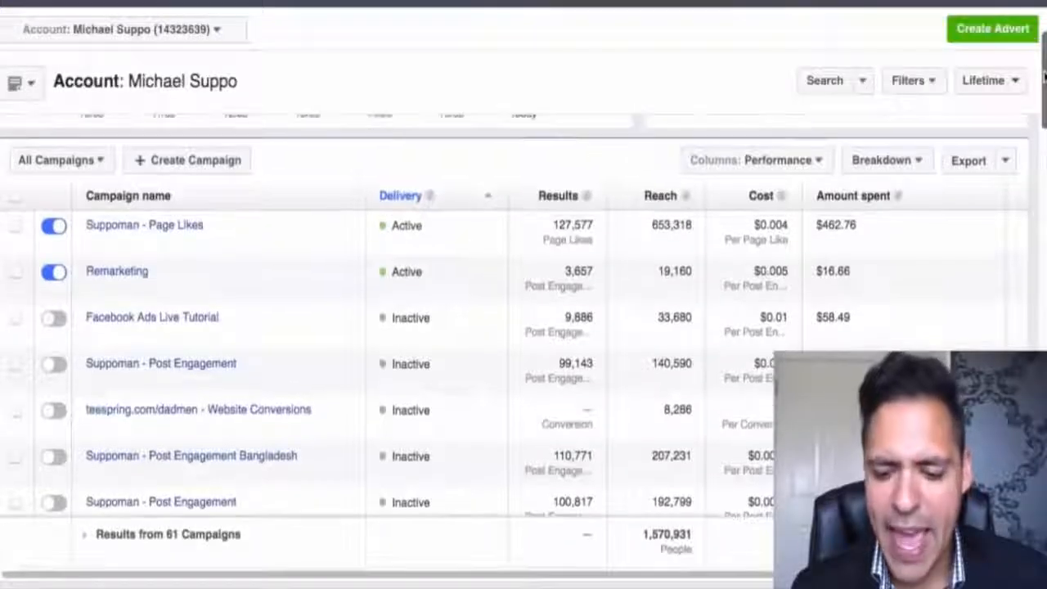
drag(1044, 77, 1044, 75)
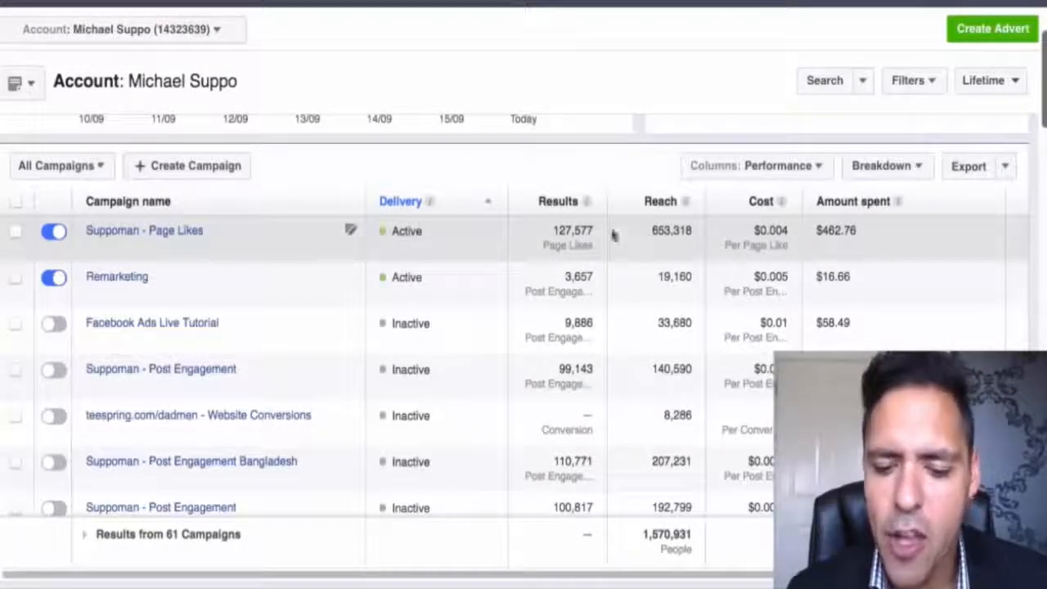
drag(590, 231, 555, 231)
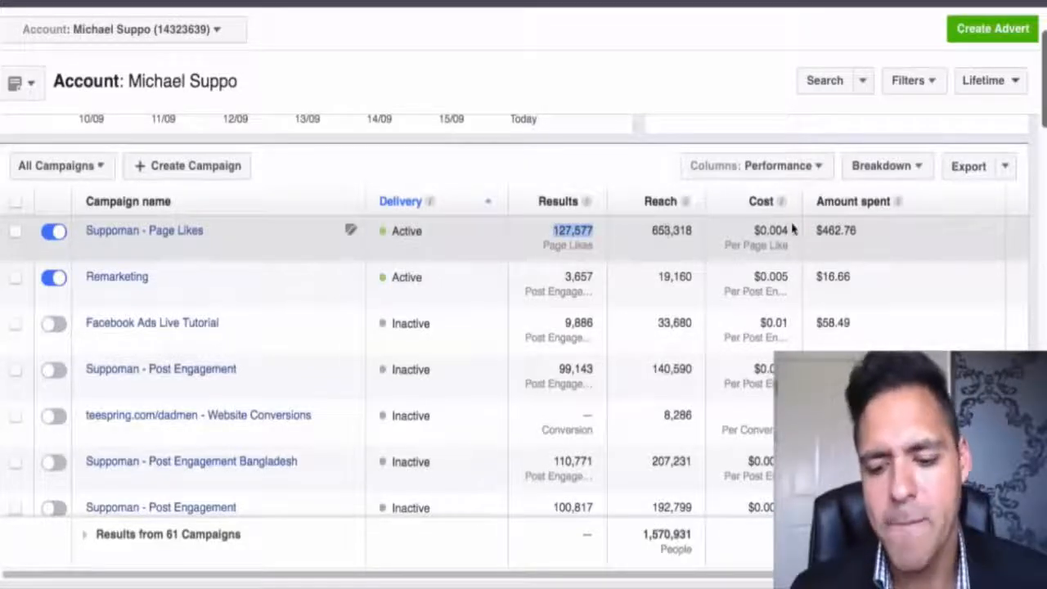
drag(787, 231, 752, 229)
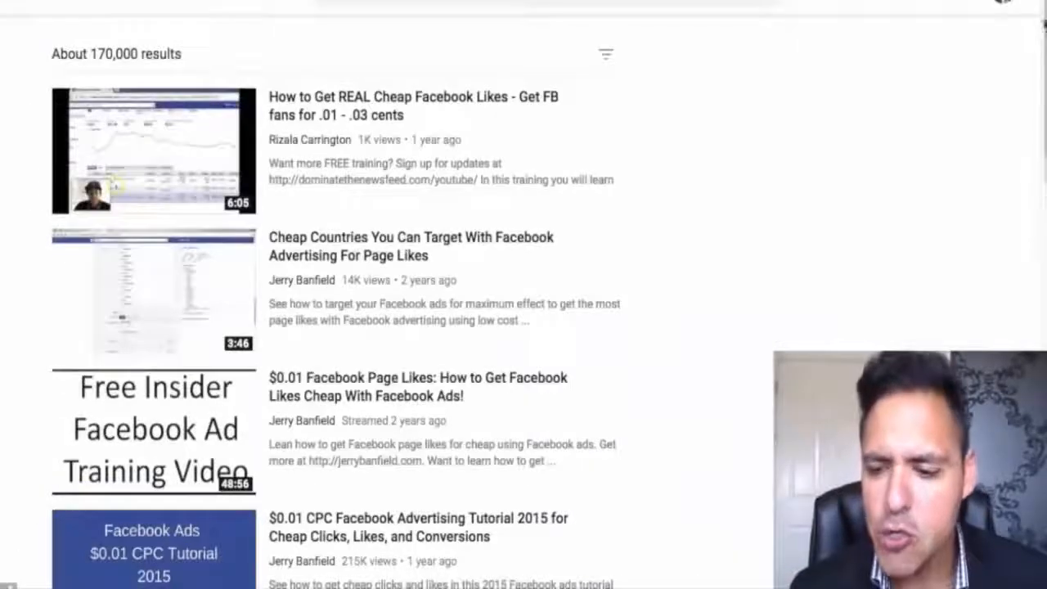
Look through the YouTube search results for tutorials on getting cheap Facebook page likes
scroll(335, 311, down, 1)
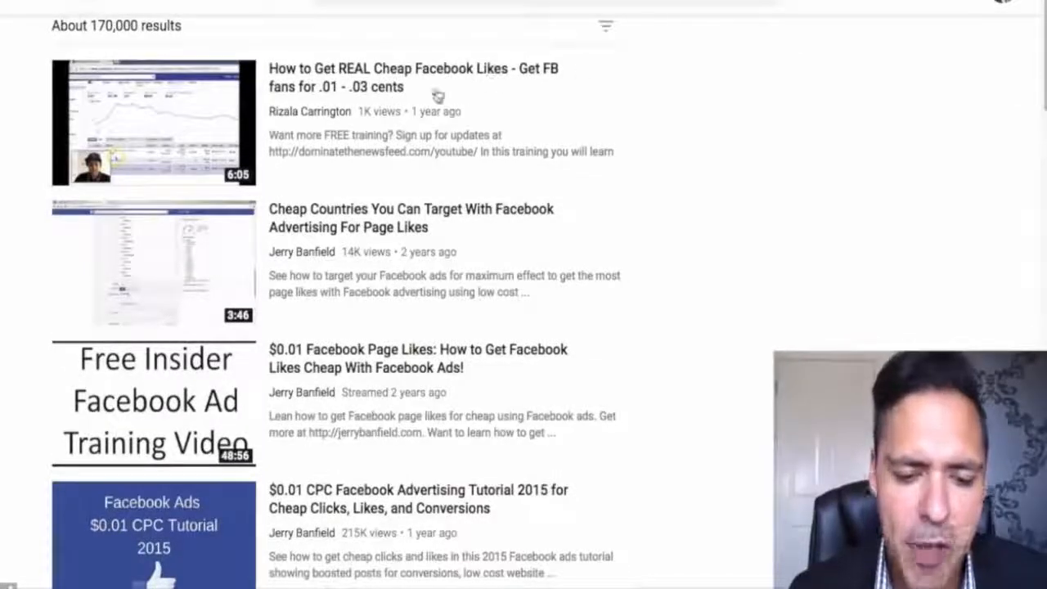
scroll(241, 188, down, 4)
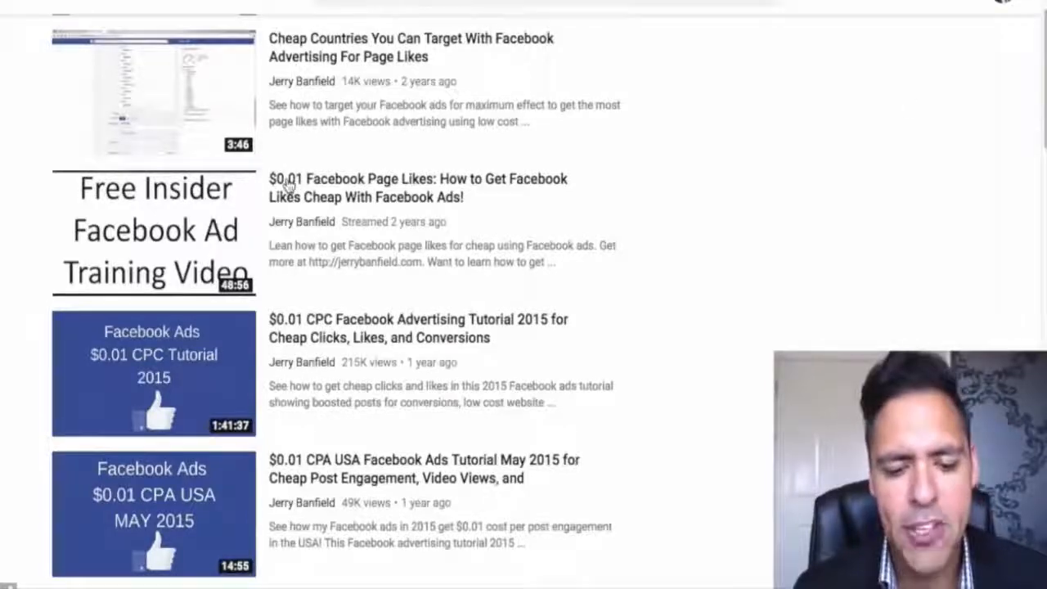
scroll(883, 121, down, 3)
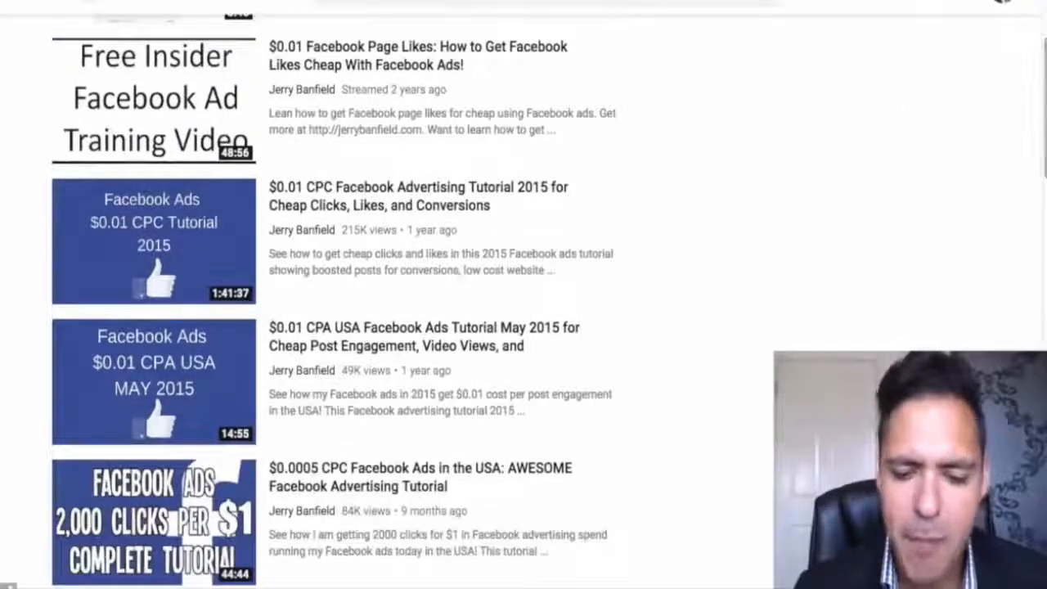
scroll(546, 301, down, 4)
scroll(546, 301, down, 10)
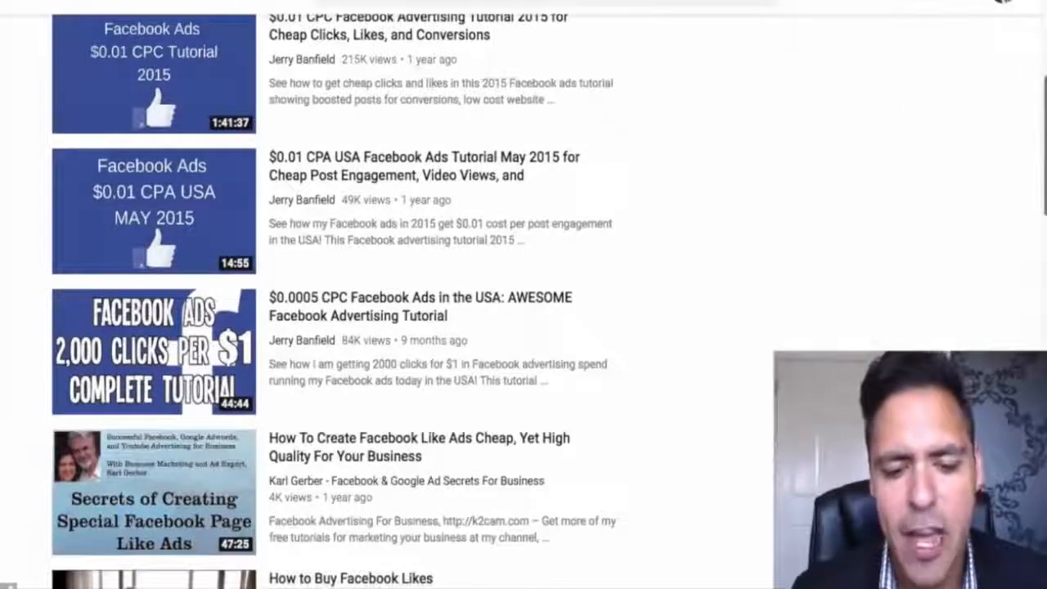
scroll(985, 320, down, 8)
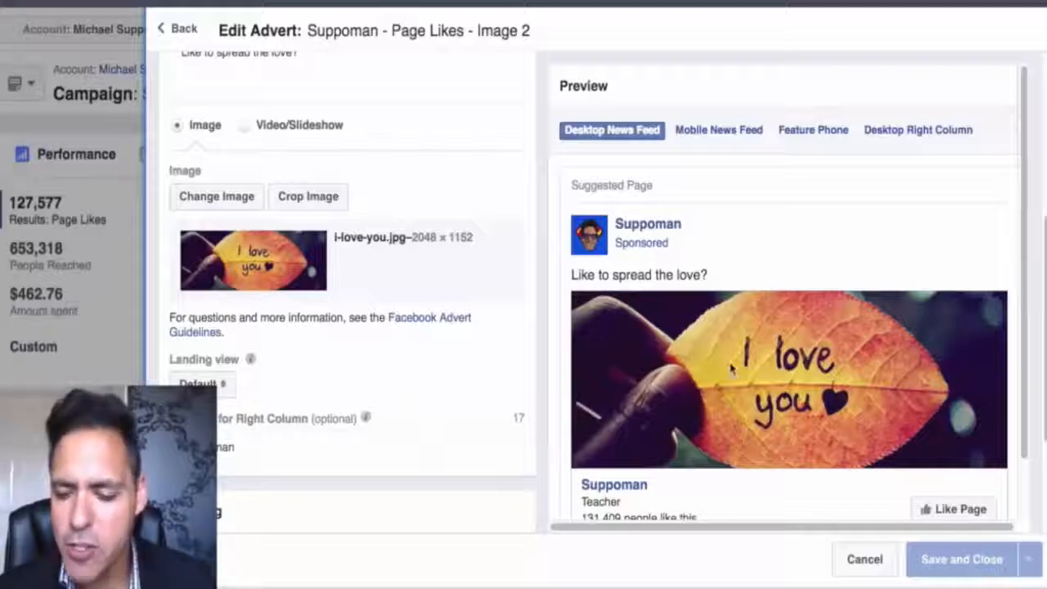
Examine the Image 2 advert's preview and the 13-24 advert set's potential reach and targeted locations
scroll(1024, 343, down, 1)
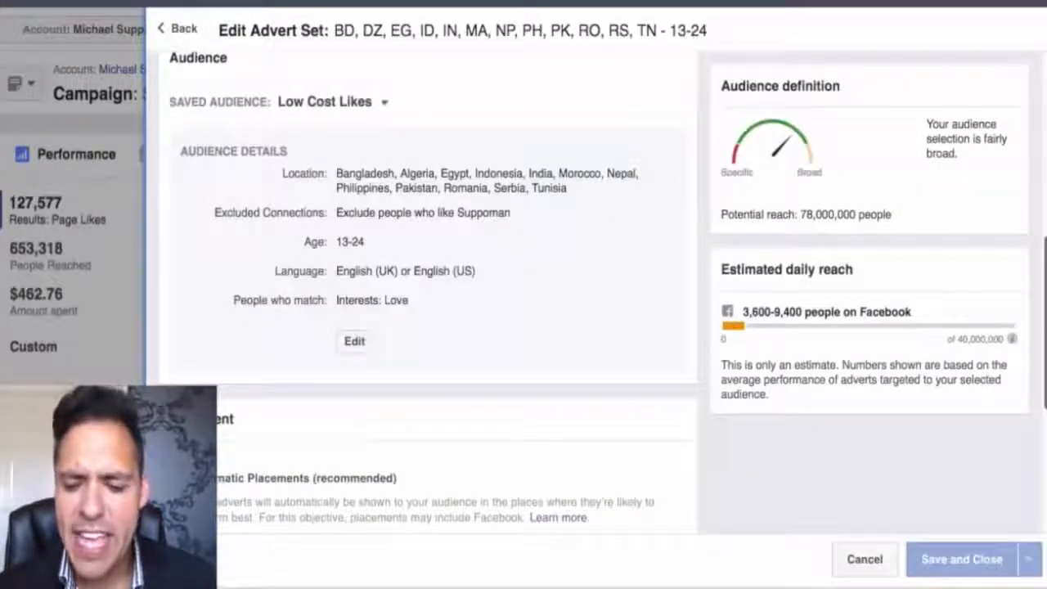
double_click(889, 214)
drag(890, 214, 801, 211)
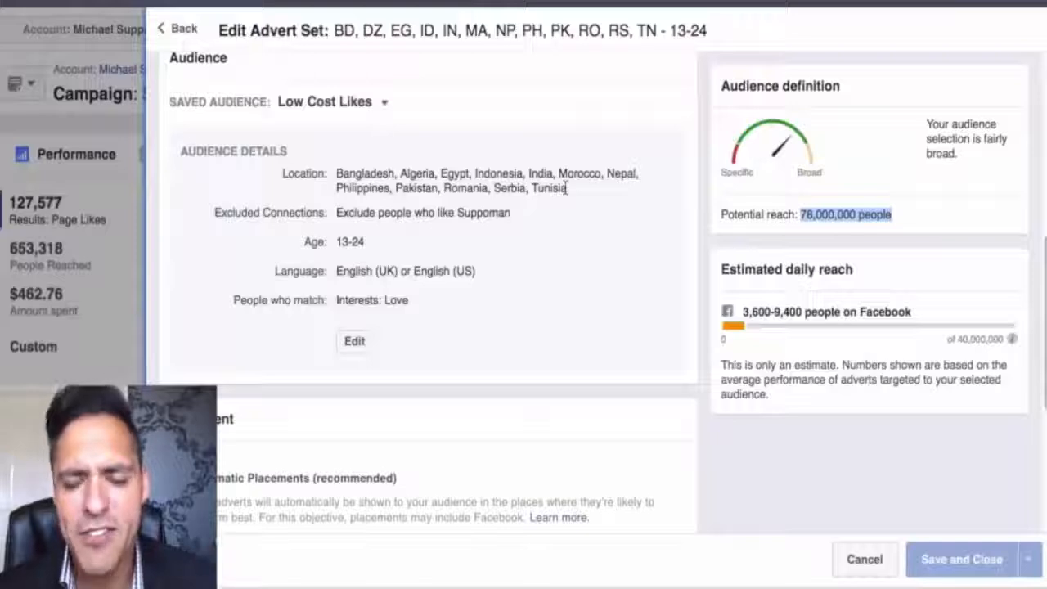
drag(566, 187, 329, 172)
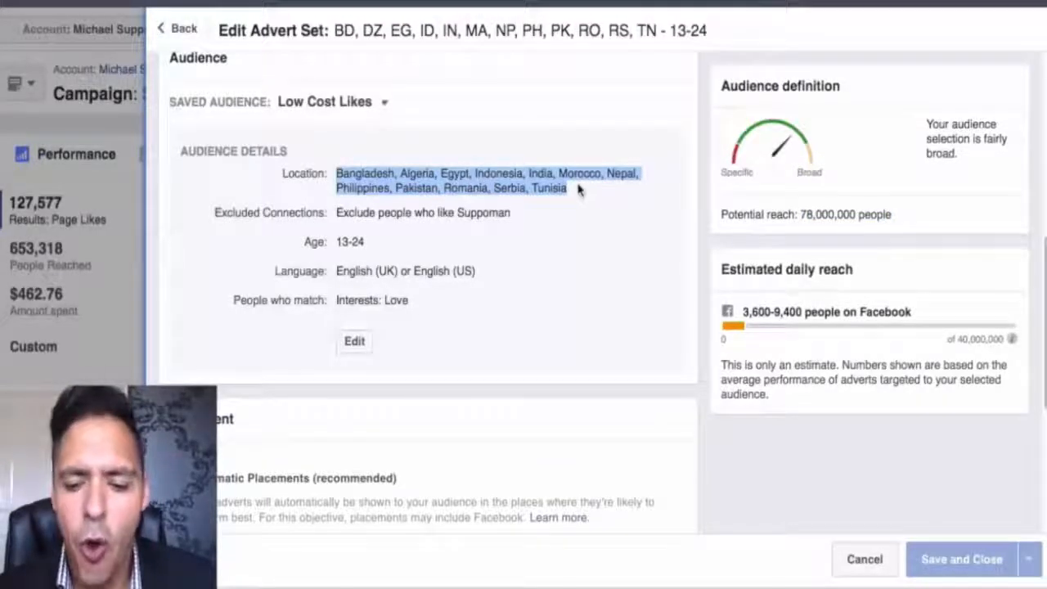
drag(579, 197, 335, 167)
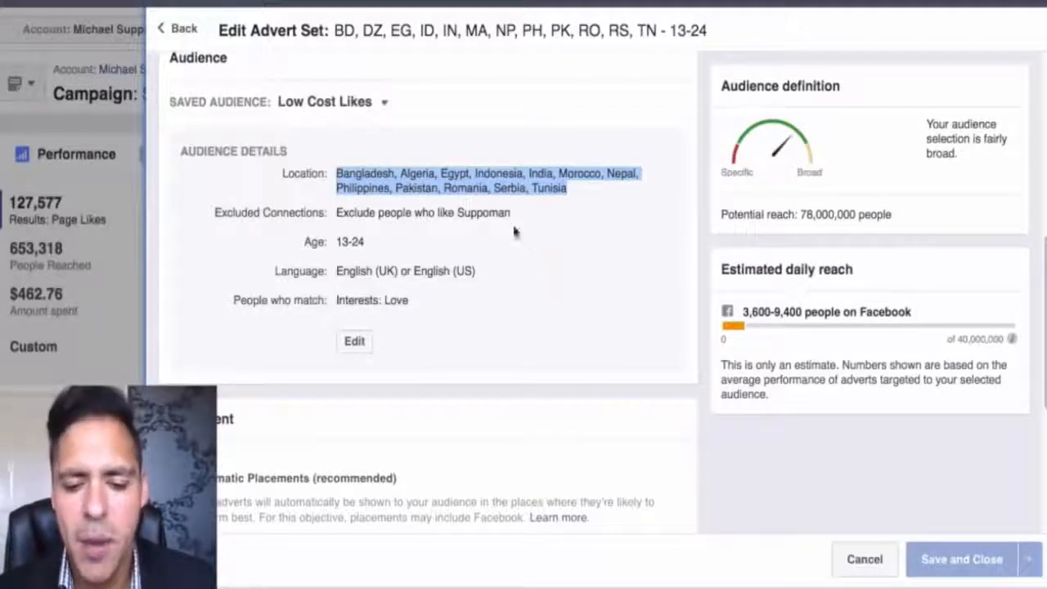
Examine the Low Cost Likes audience's excluded connections, age range, languages and interest targeting
drag(509, 212, 340, 209)
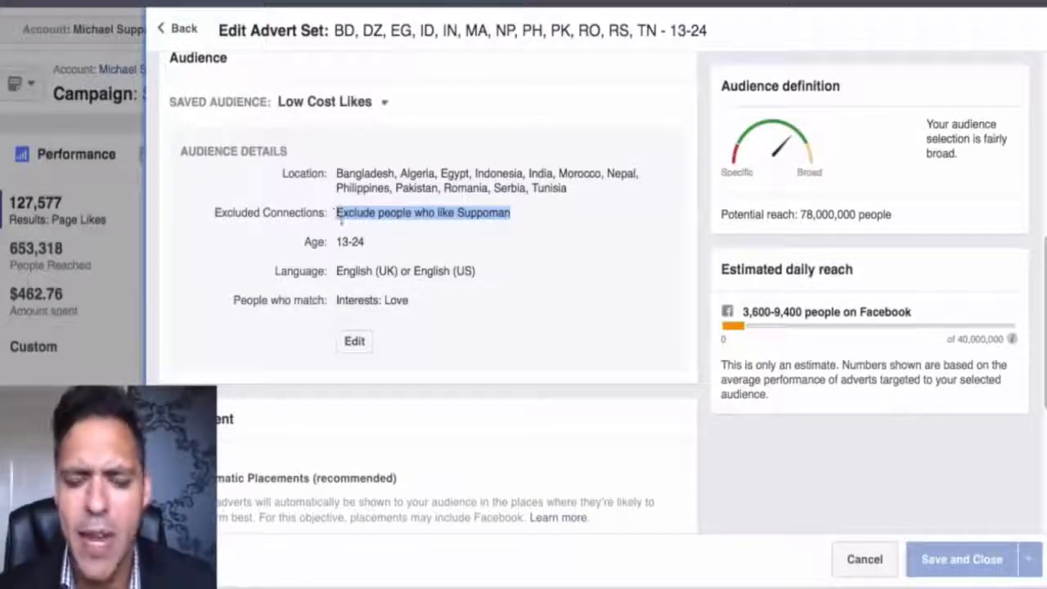
drag(364, 239, 335, 237)
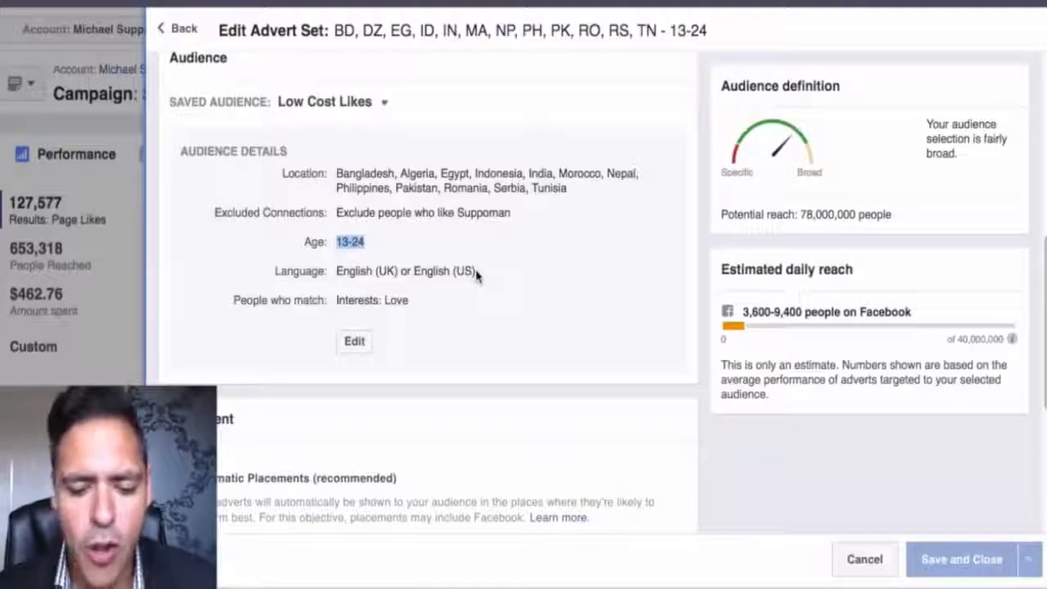
drag(477, 276, 337, 262)
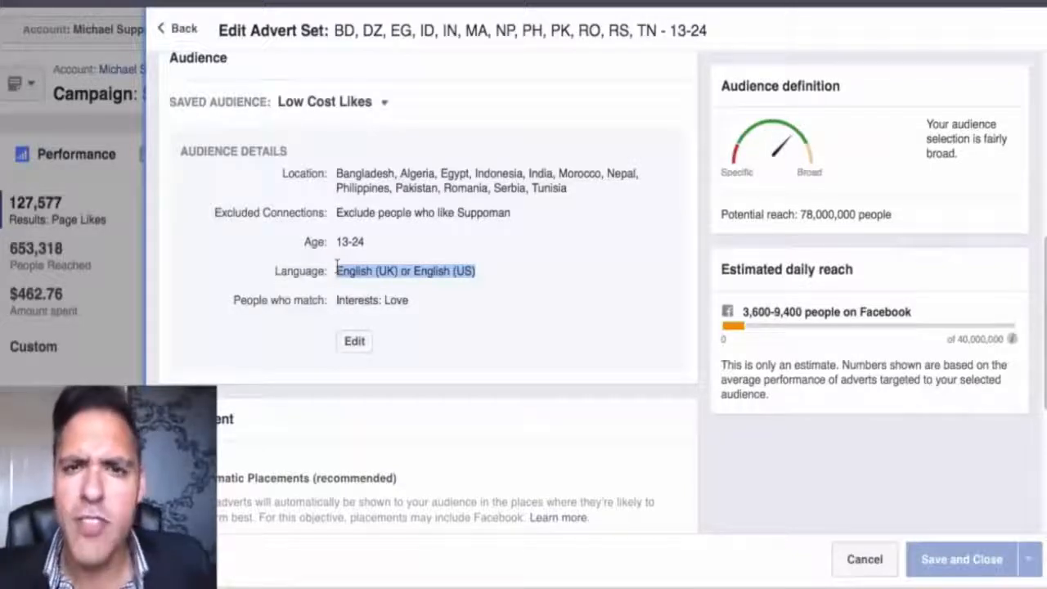
drag(368, 246, 340, 238)
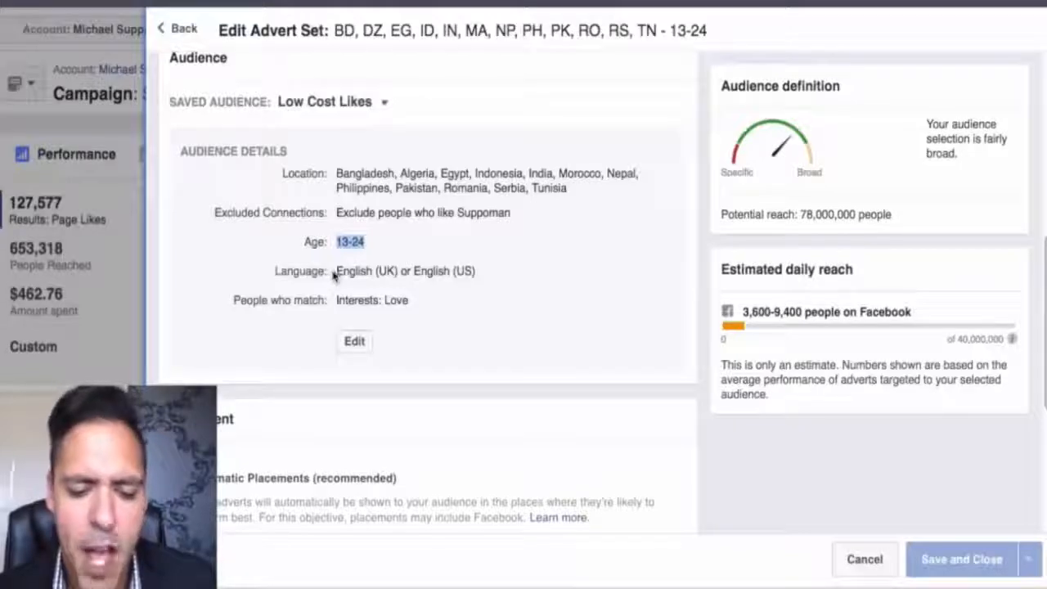
drag(334, 276, 478, 278)
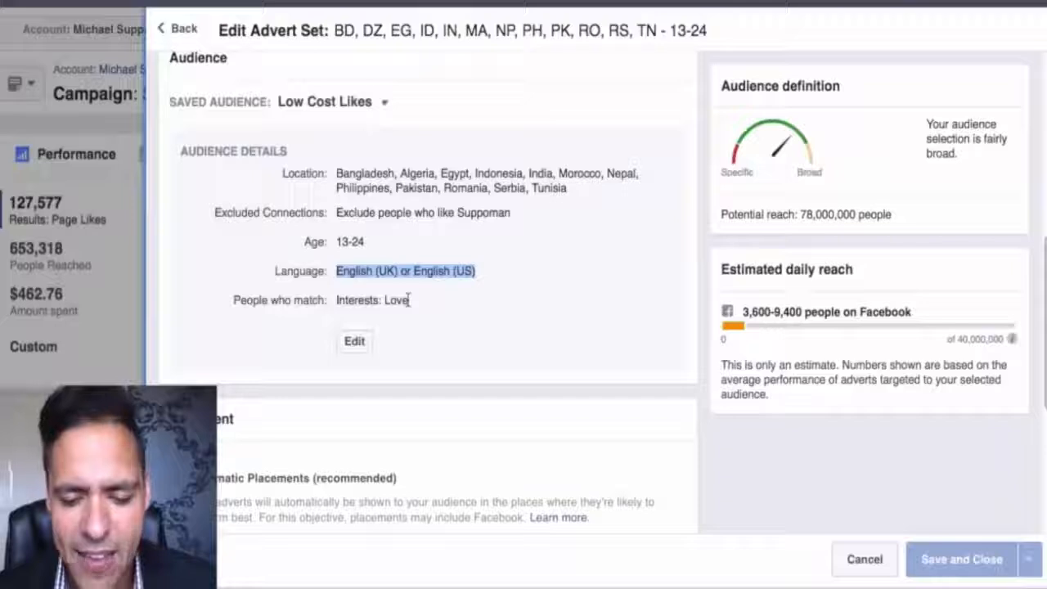
drag(408, 300, 333, 303)
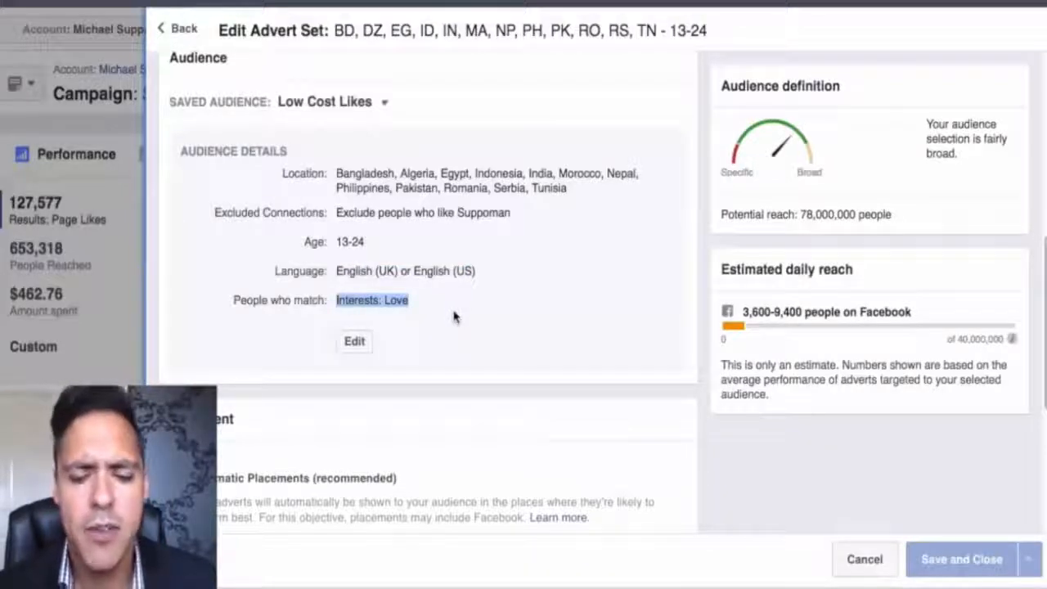
click(413, 302)
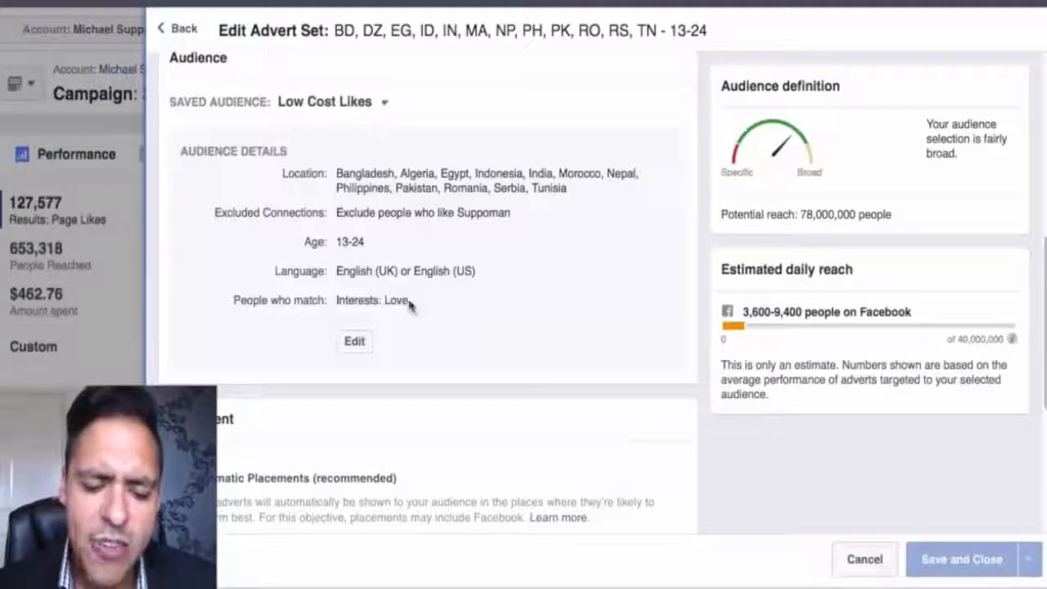
drag(411, 302, 386, 300)
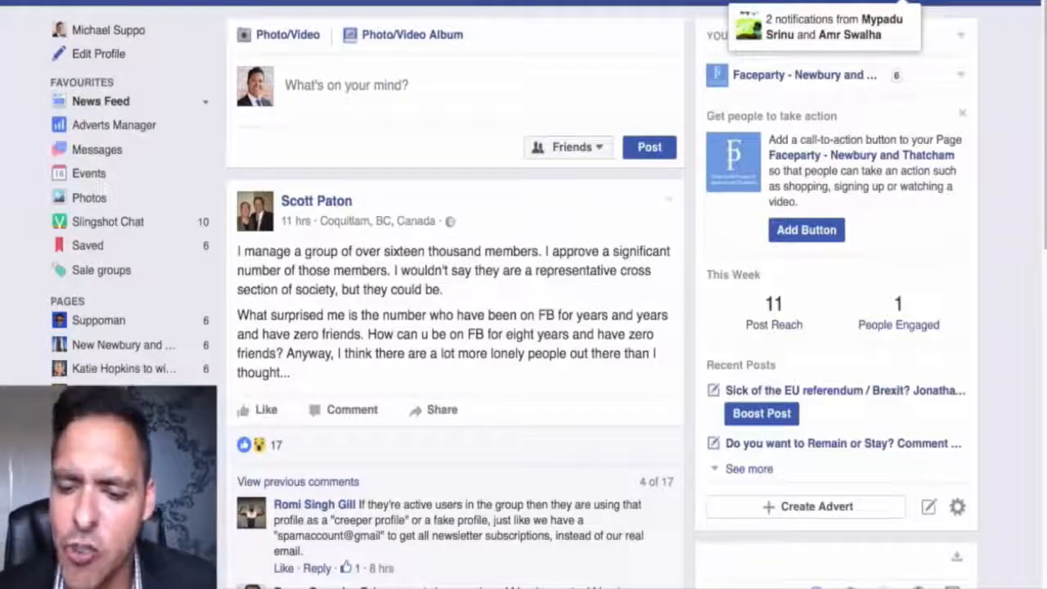
Start creating a new advert from the Facebook home page with "Promote your Page" as the marketing objective
click(973, 1)
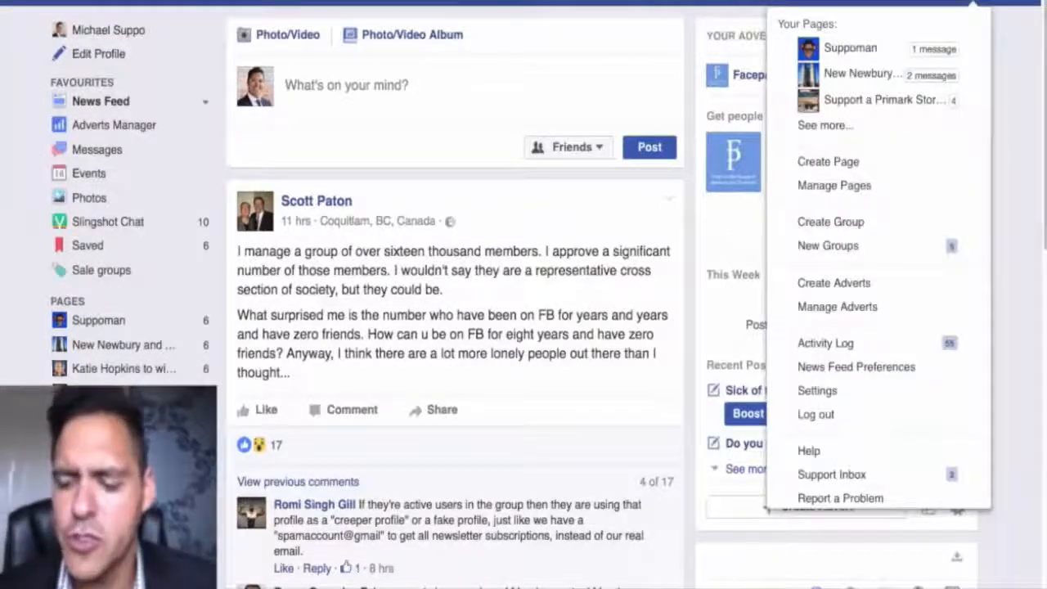
click(893, 292)
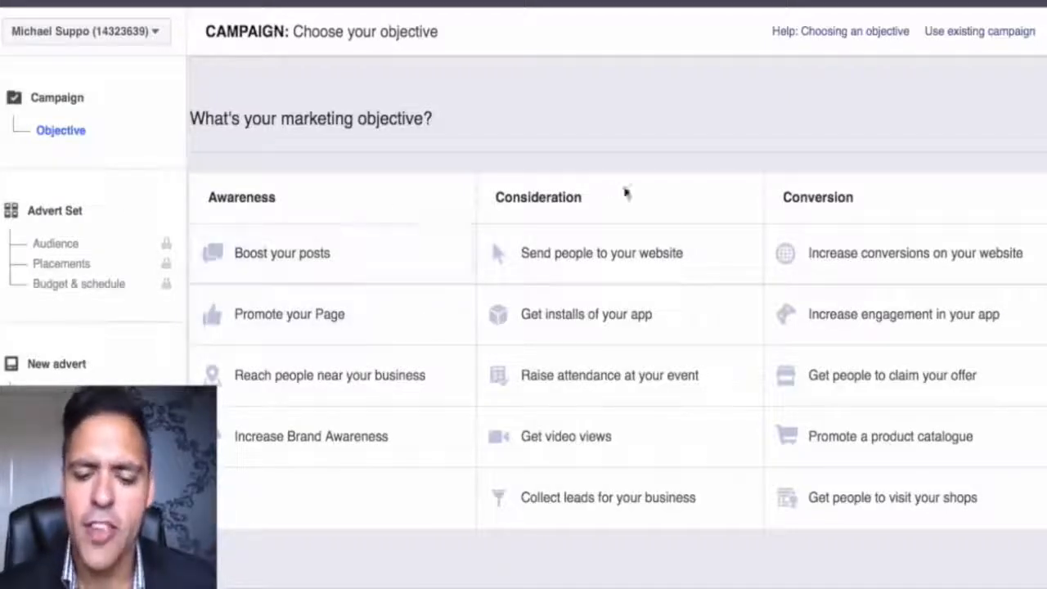
drag(898, 196, 398, 252)
click(416, 169)
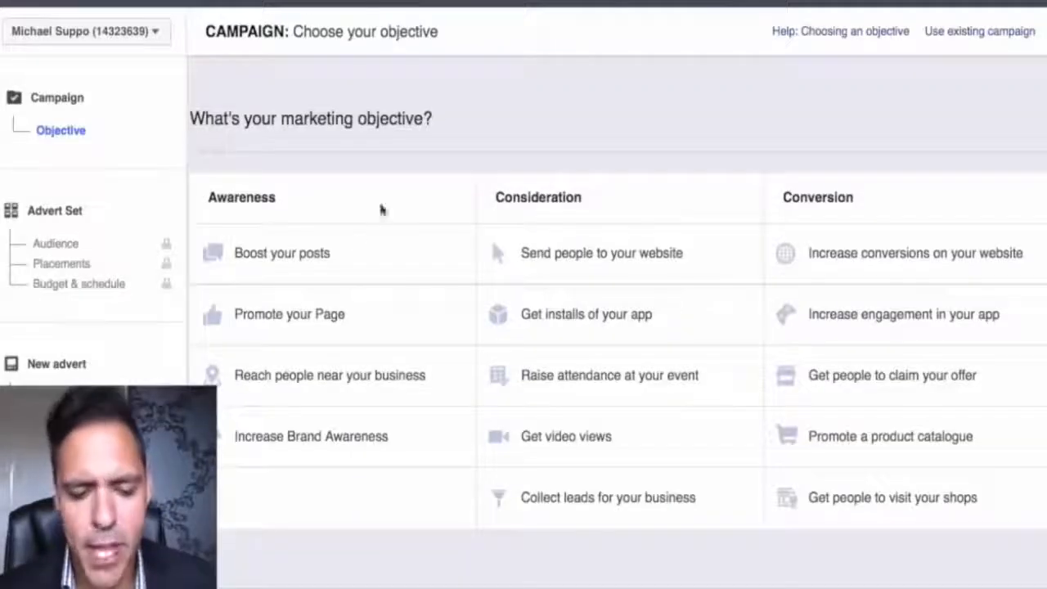
click(321, 316)
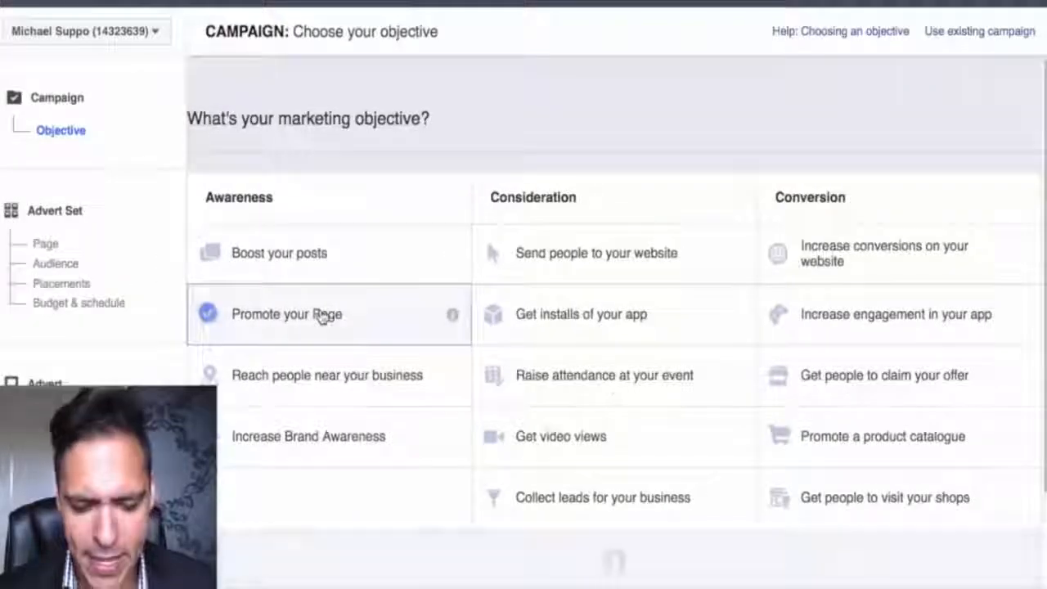
Name the campaign "LC Page Likes - Suppoman" and continue to the advert set settings
drag(660, 377, 570, 377)
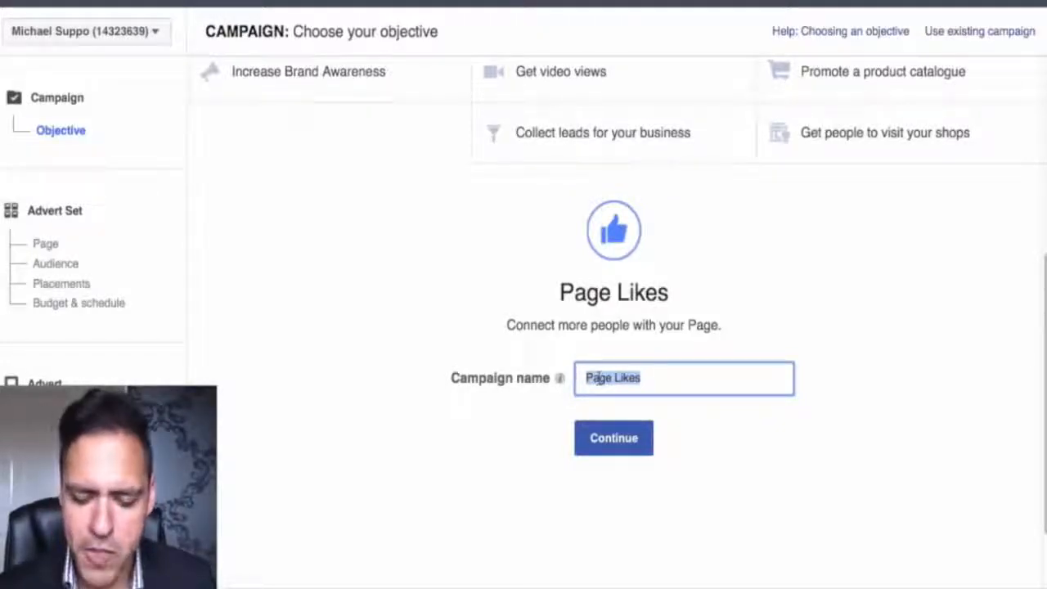
click(586, 378)
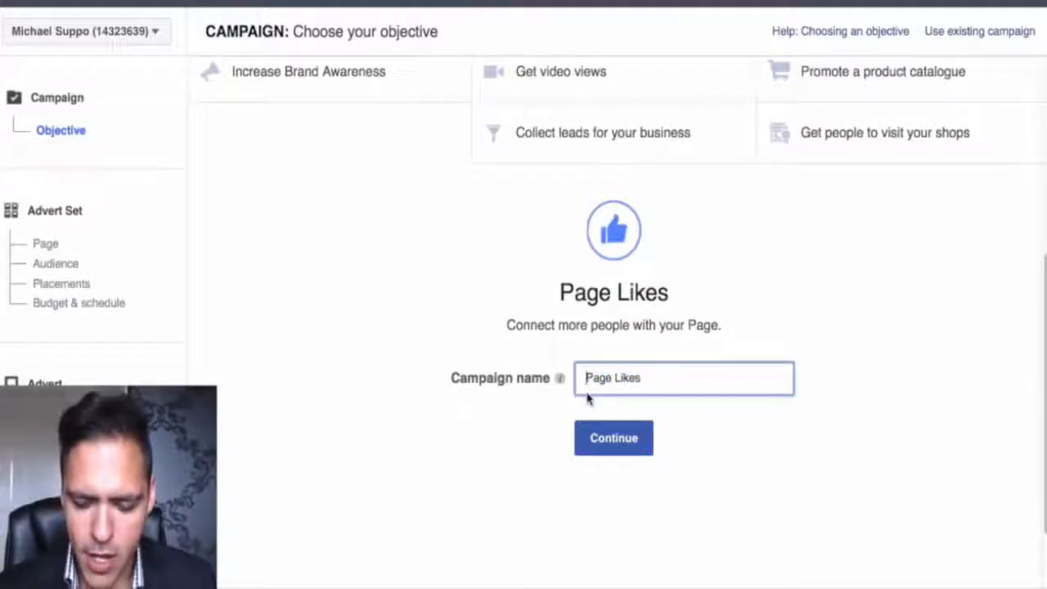
text(LC )
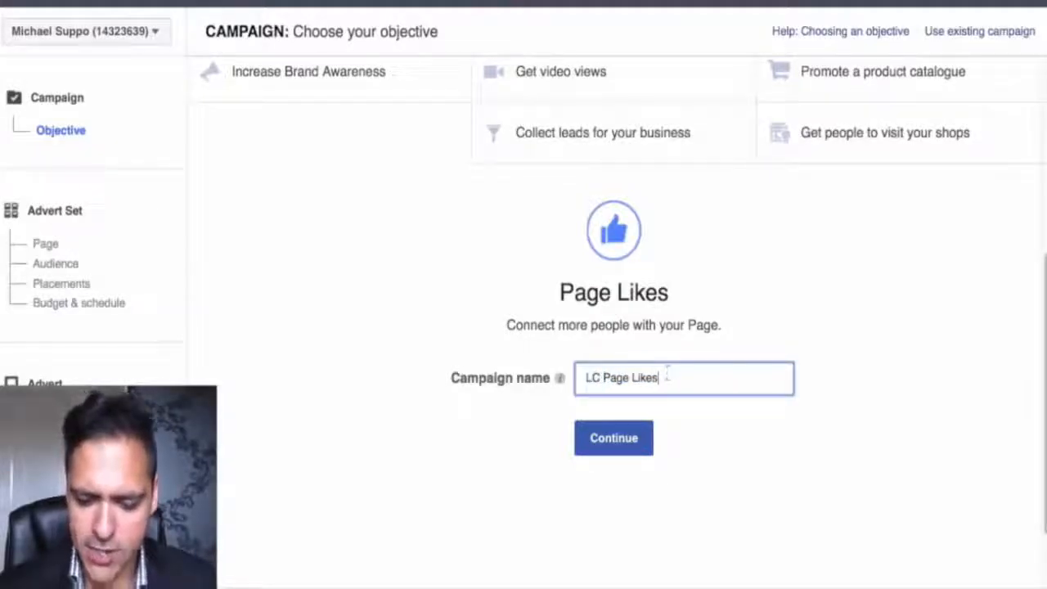
text(Suppoman)
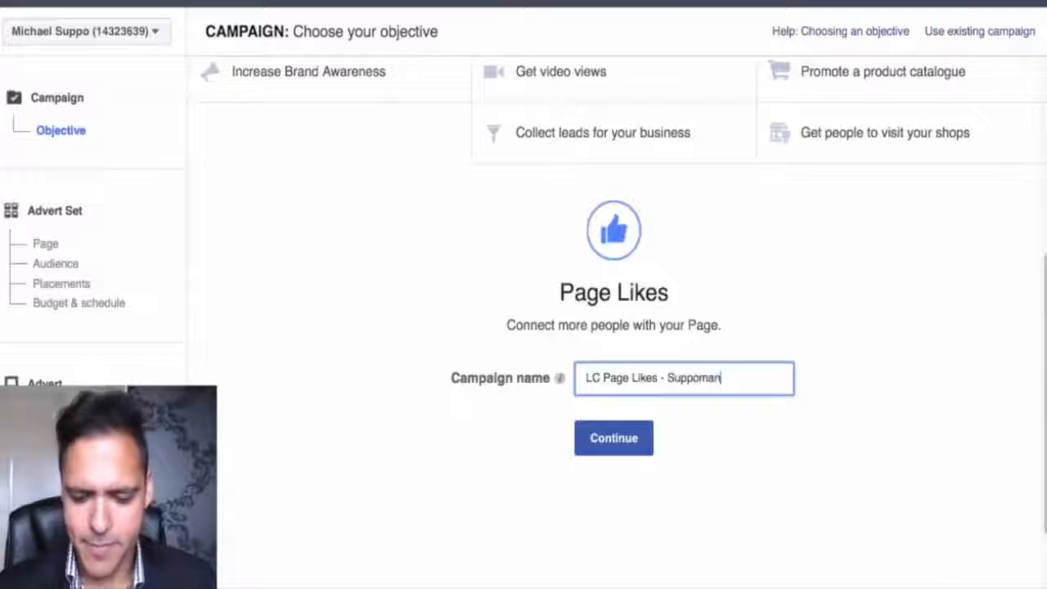
drag(583, 378, 645, 420)
click(631, 441)
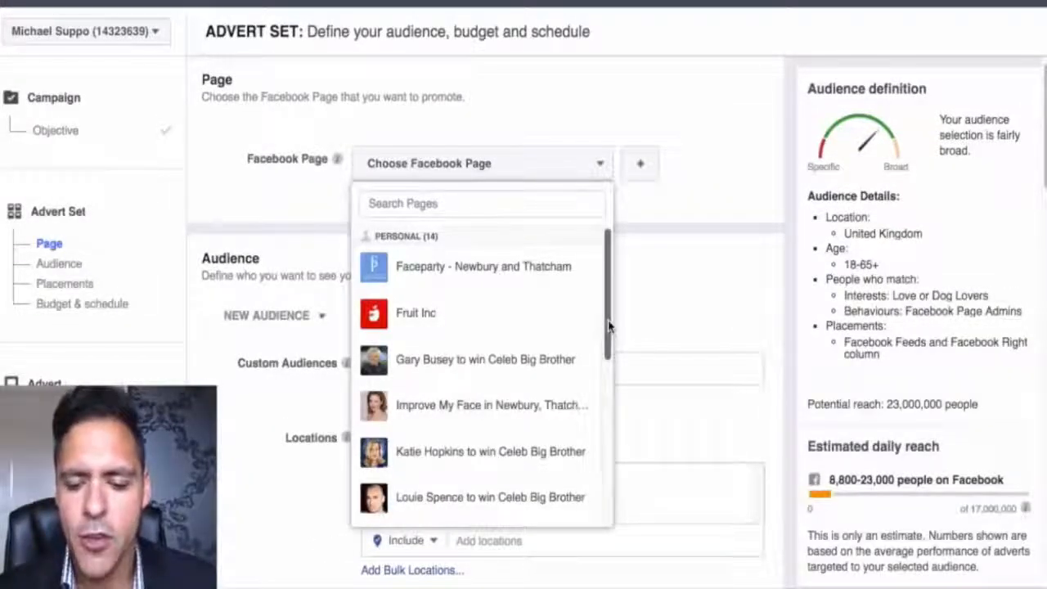
Choose Suppoman as the Facebook Page that the advert set promotes
scroll(609, 327, down, 1)
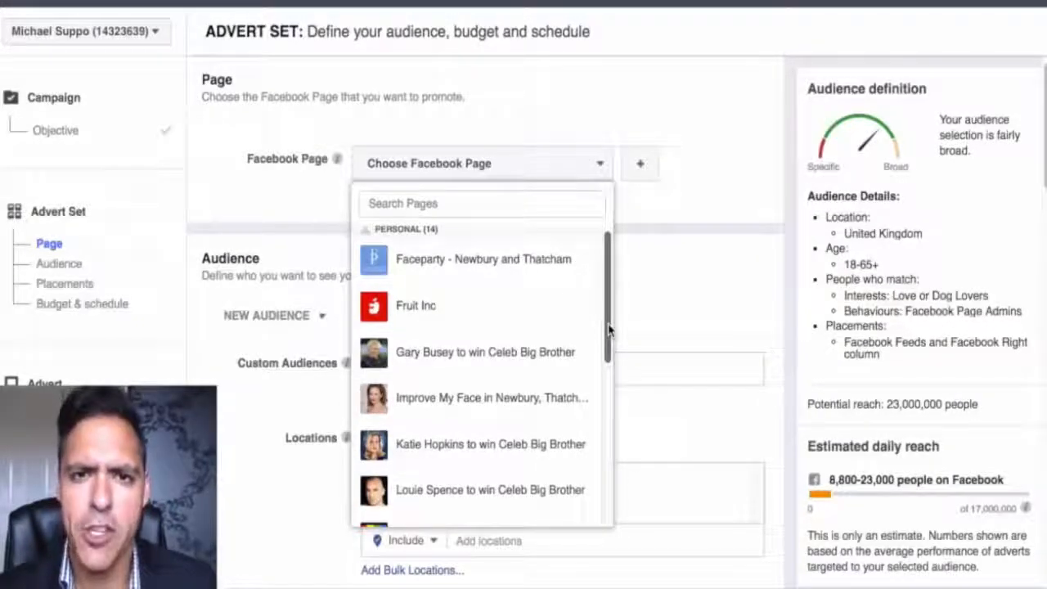
drag(609, 328, 612, 486)
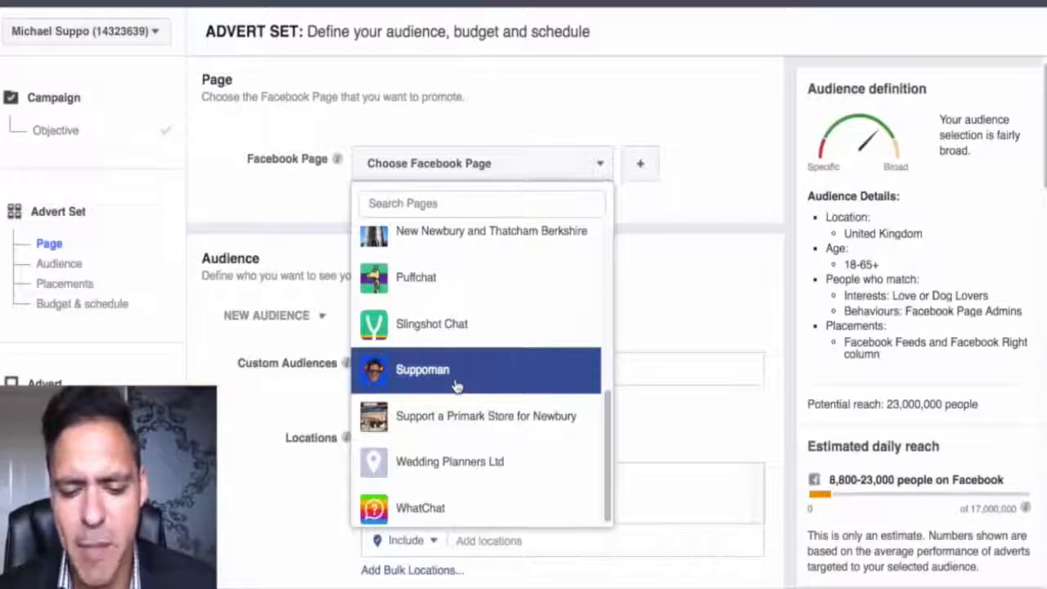
click(456, 378)
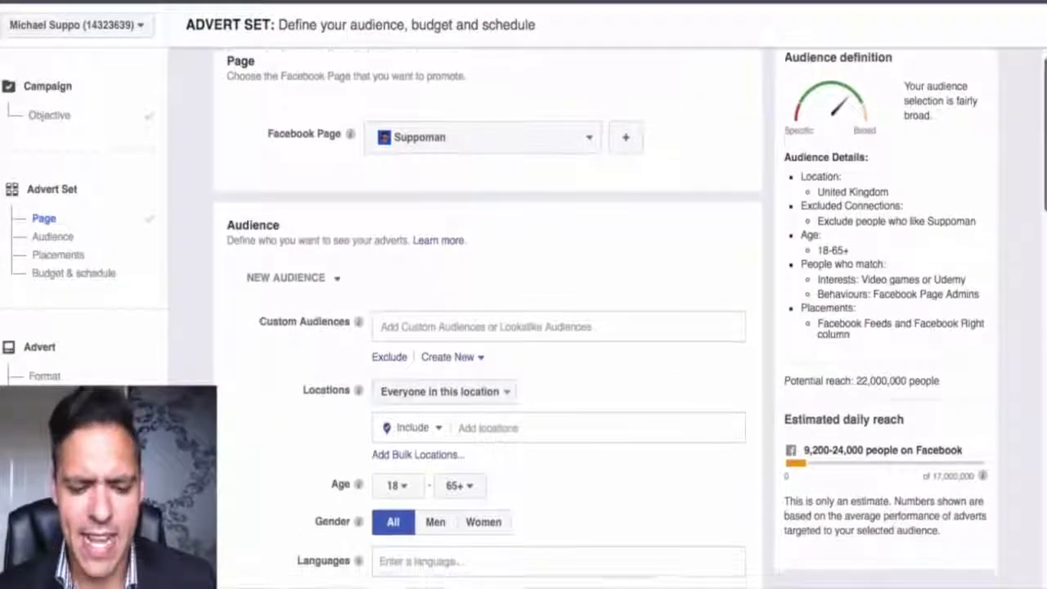
Look through the saved audiences and the custom and lookalike audiences available for the advert set
scroll(487, 319, down, 1)
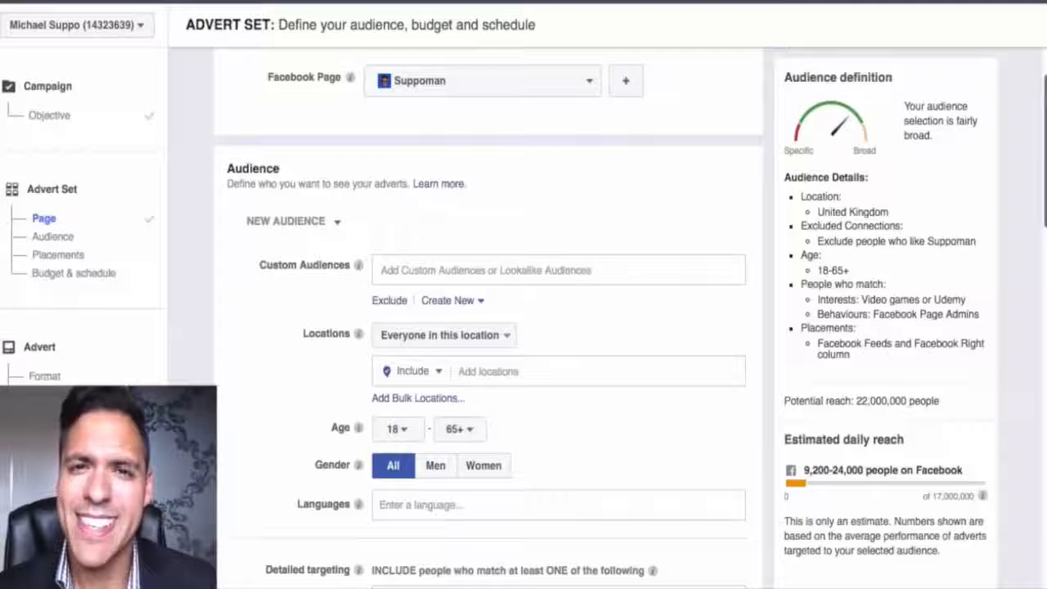
scroll(487, 318, down, 2)
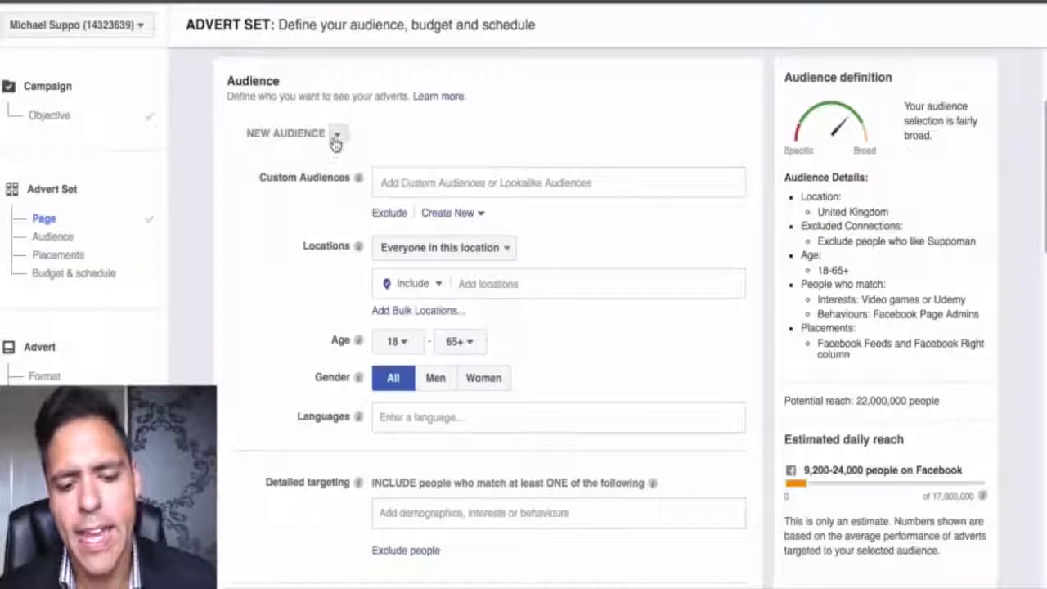
click(337, 134)
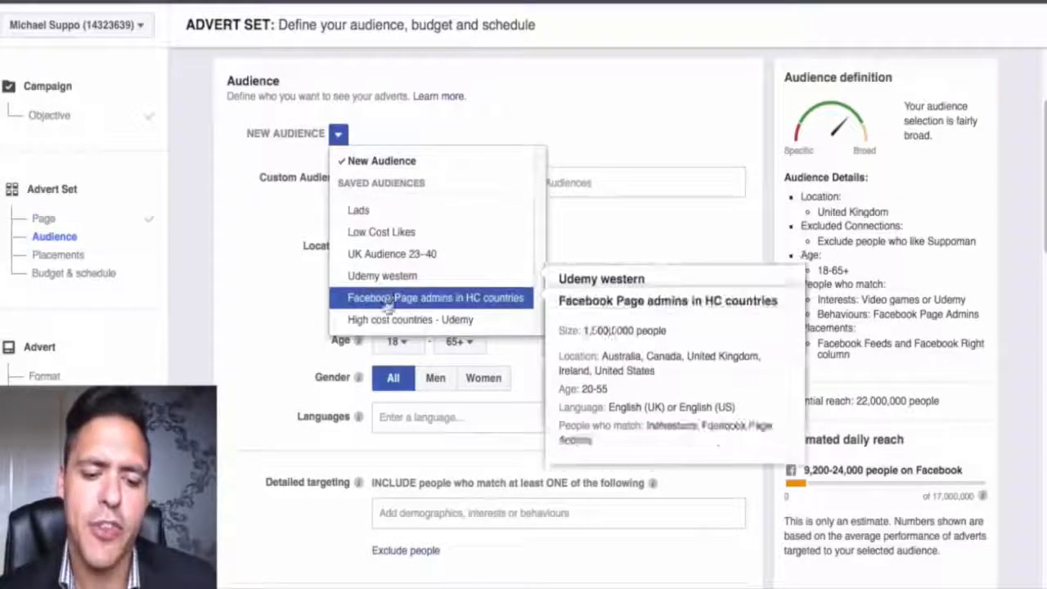
click(518, 126)
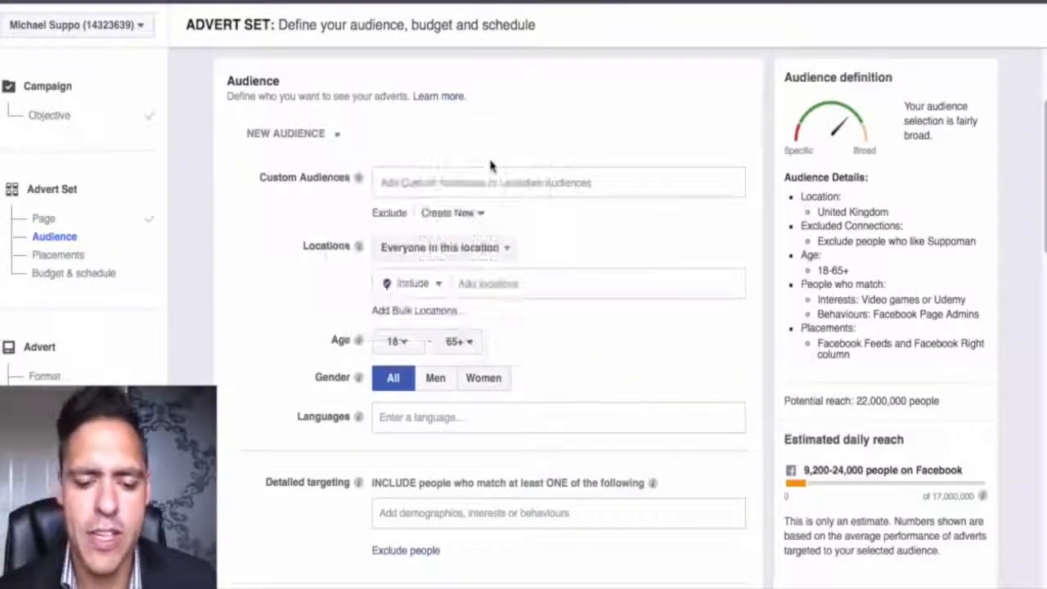
click(462, 177)
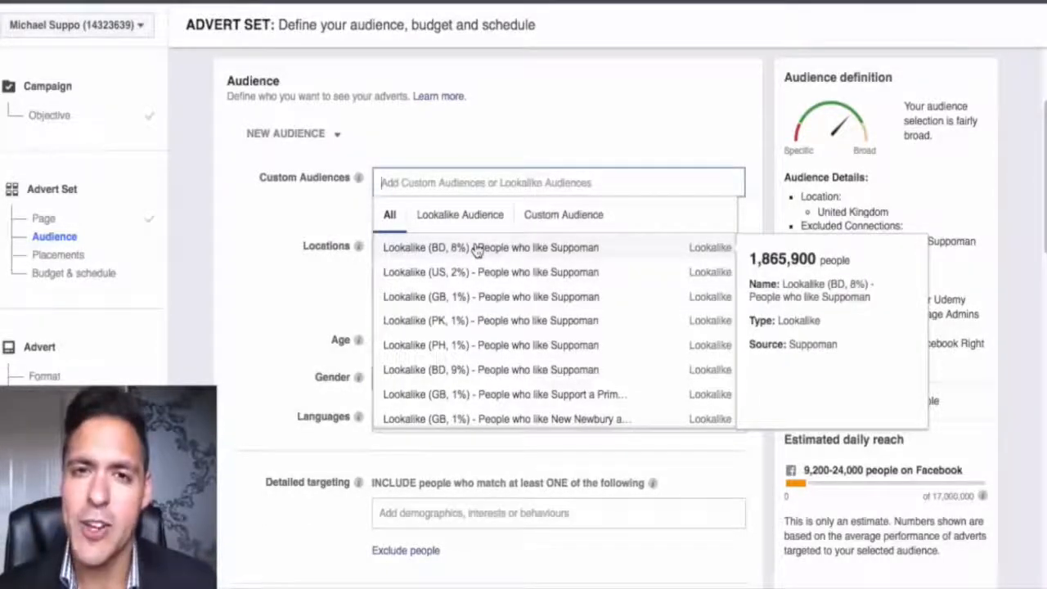
click(554, 127)
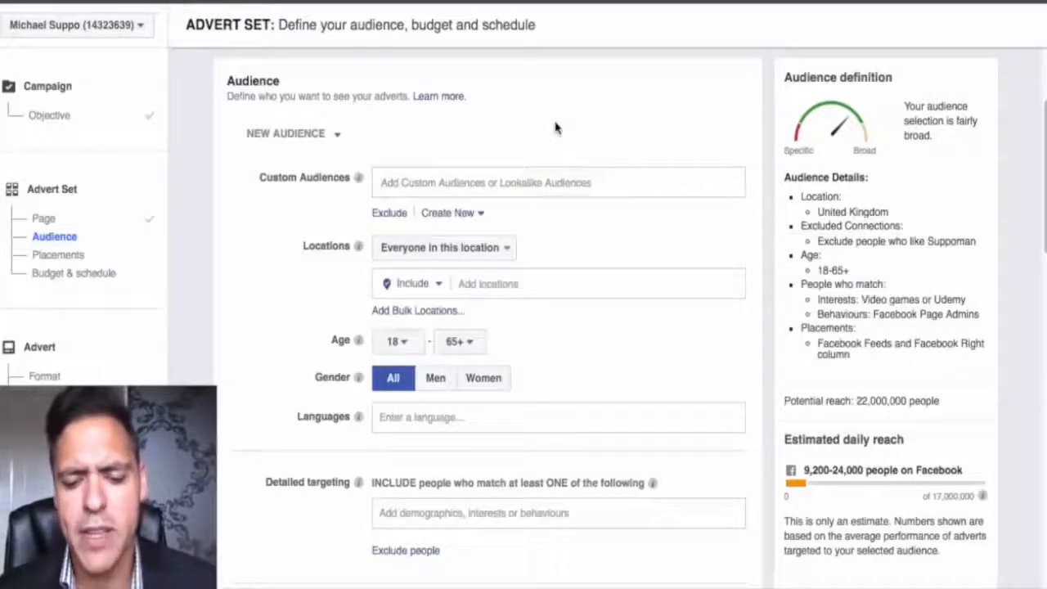
Include Bangladesh, Algeria and Egypt in the audience's targeted locations
scroll(555, 127, down, 3)
scroll(543, 141, down, 1)
scroll(543, 141, up, 1)
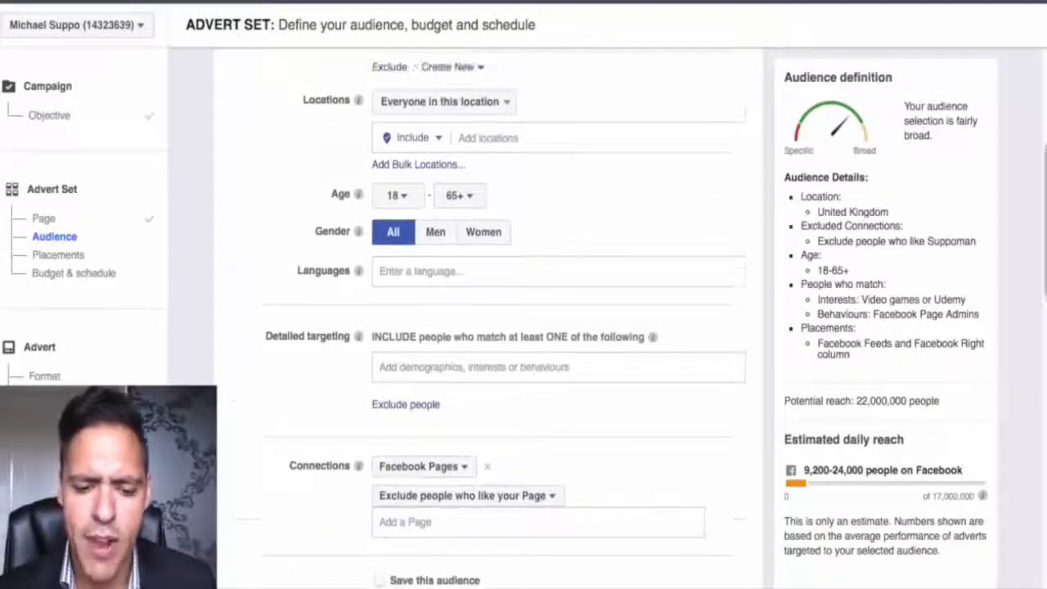
scroll(556, 160, up, 1)
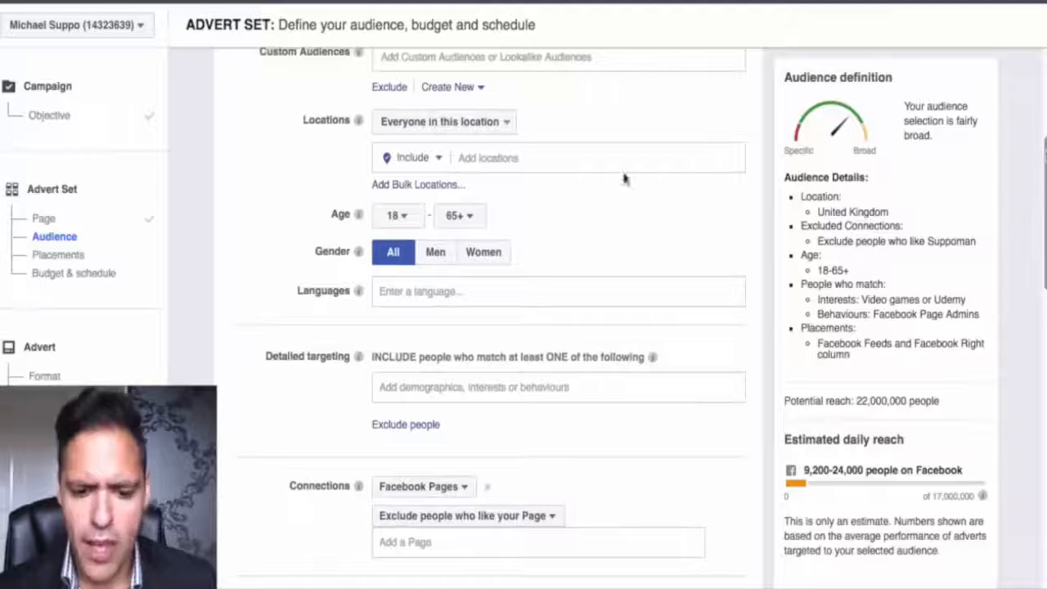
click(527, 156)
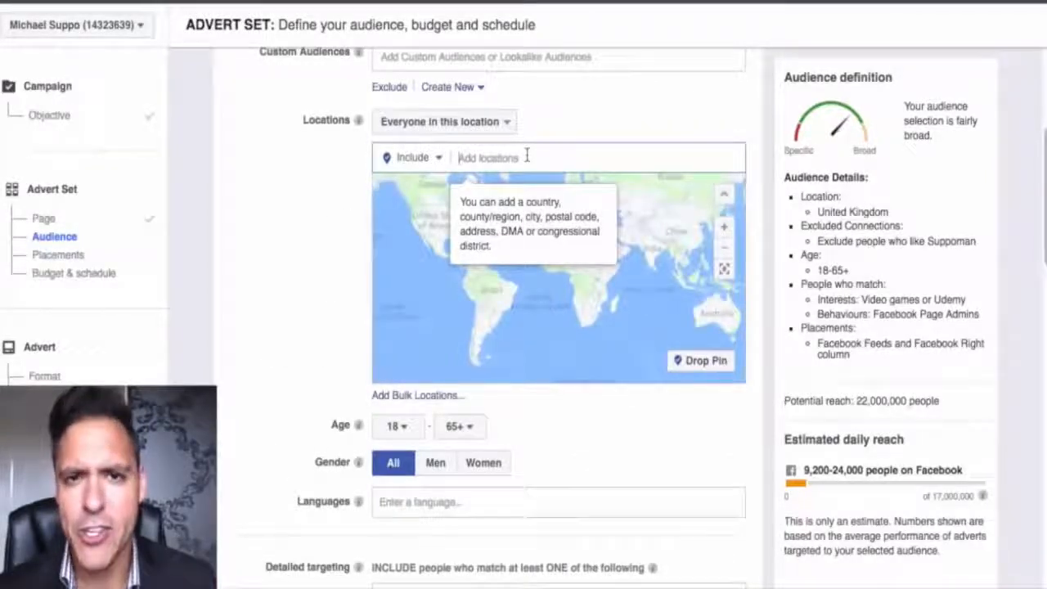
text(bangladesh)
click(507, 186)
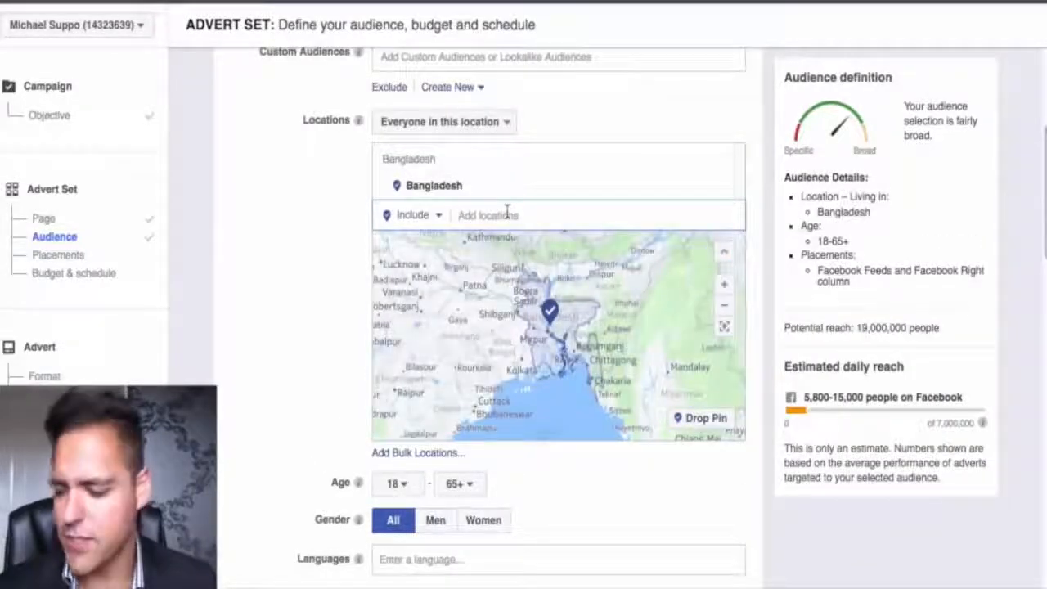
text(algeria)
key(Return)
text(egypt)
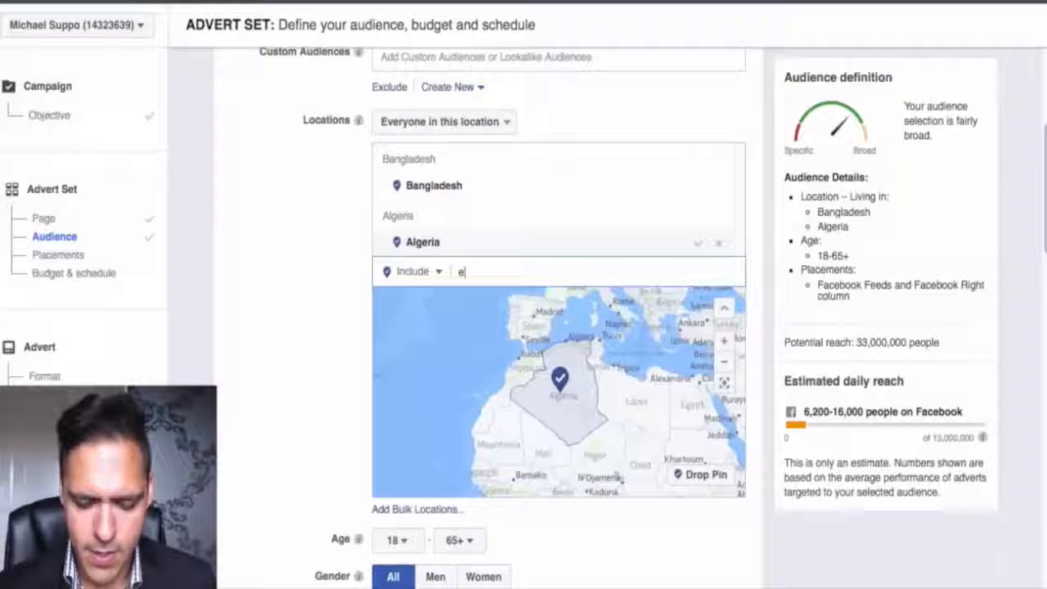
key(Return)
Add Indonesia, India, Morocco and Nepal to the audience's targeted locations
text(indon)
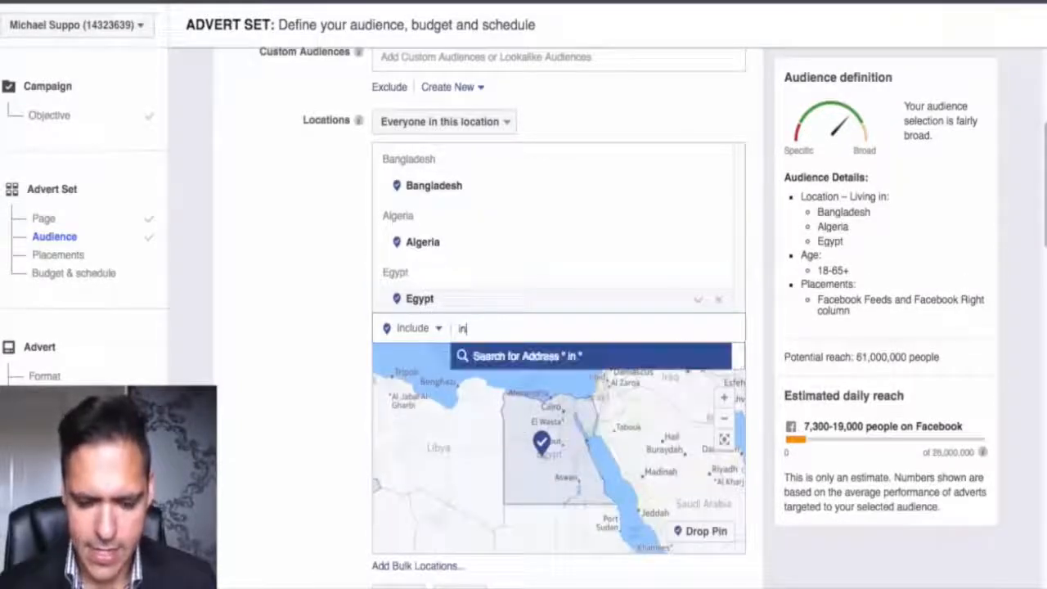
key(Return)
text(india)
key(Return)
text(morocco)
key(Return)
text(nepal)
key(Return)
Add the Philippines, Pakistan, Romania, Serbia and Tunisia to the audience's targeted locations
text(phil)
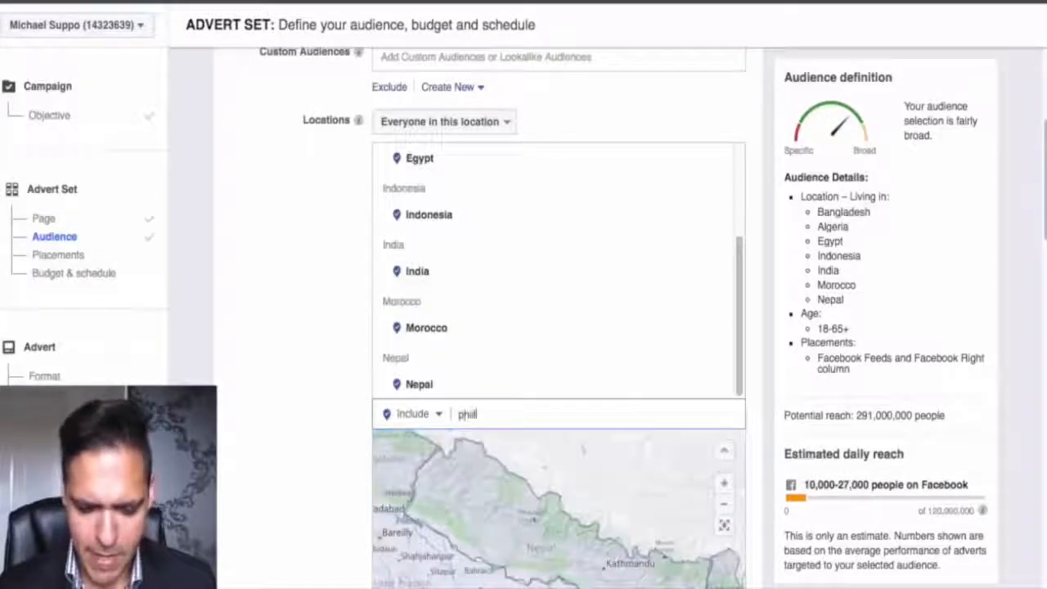
key(Return)
text(pa)
key(Return)
text(romania)
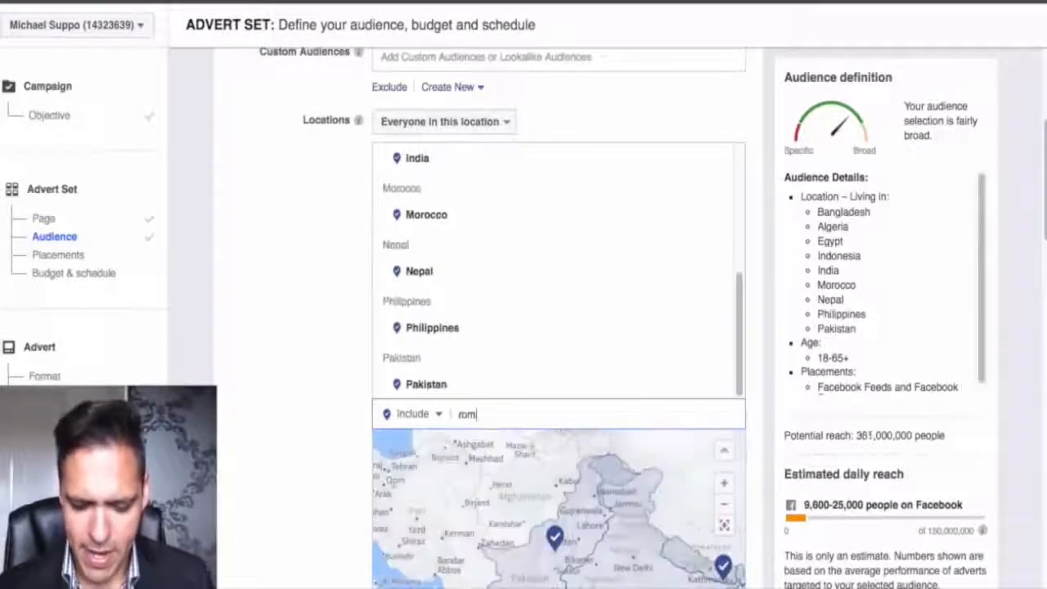
key(Return)
text(serbia)
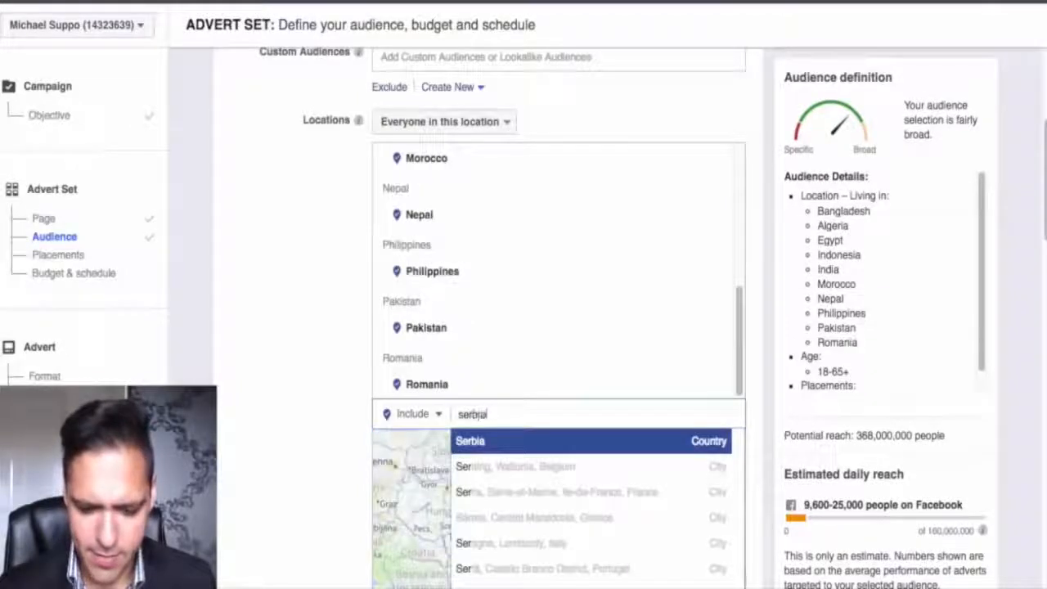
key(Return)
text(tunisi)
key(Return)
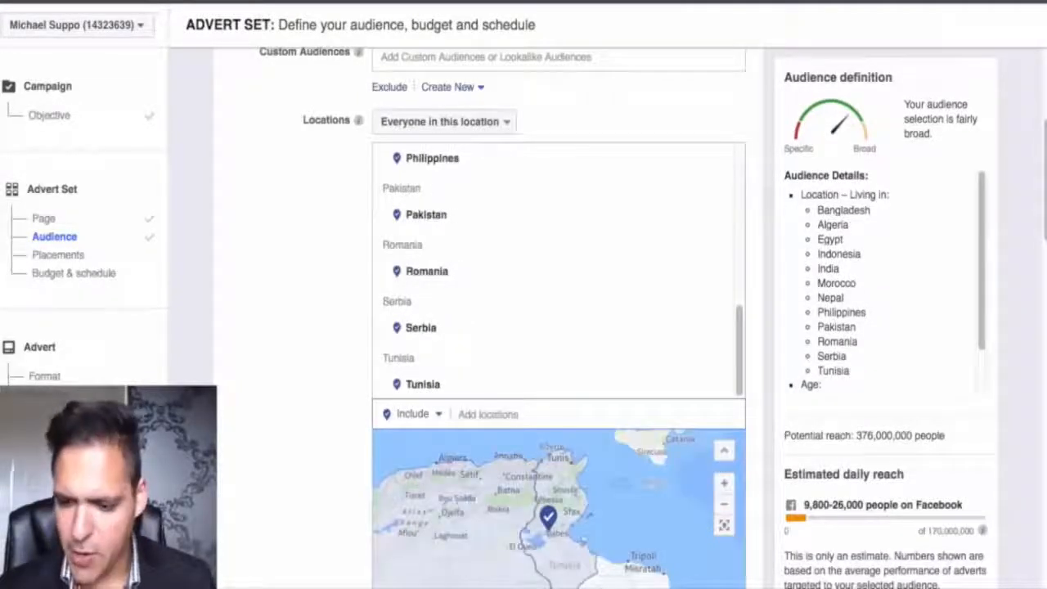
Check the audience's potential reach and set its age range to 13-24
scroll(981, 372, down, 3)
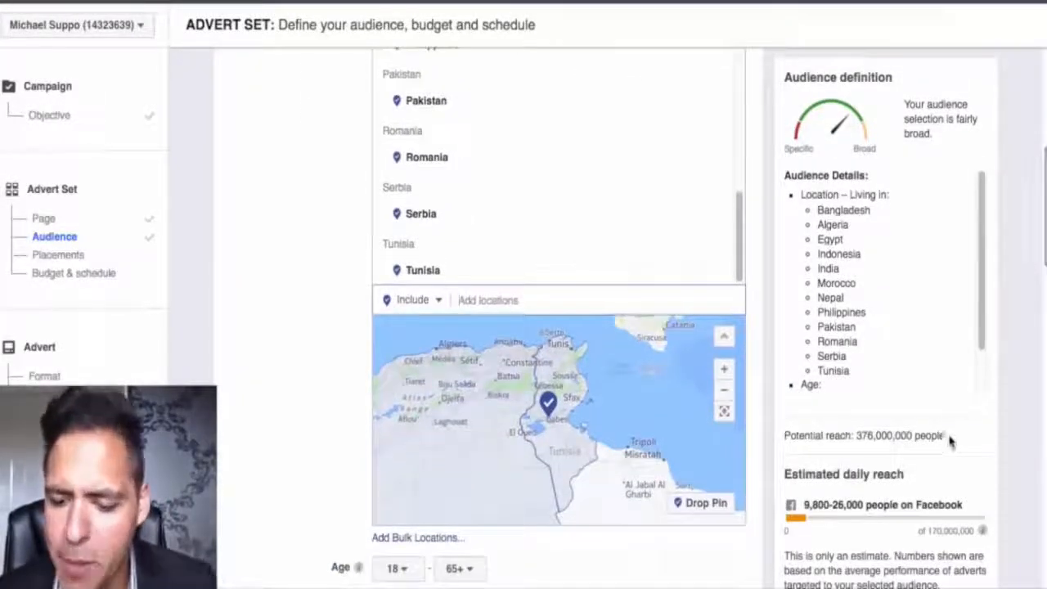
drag(948, 437, 855, 432)
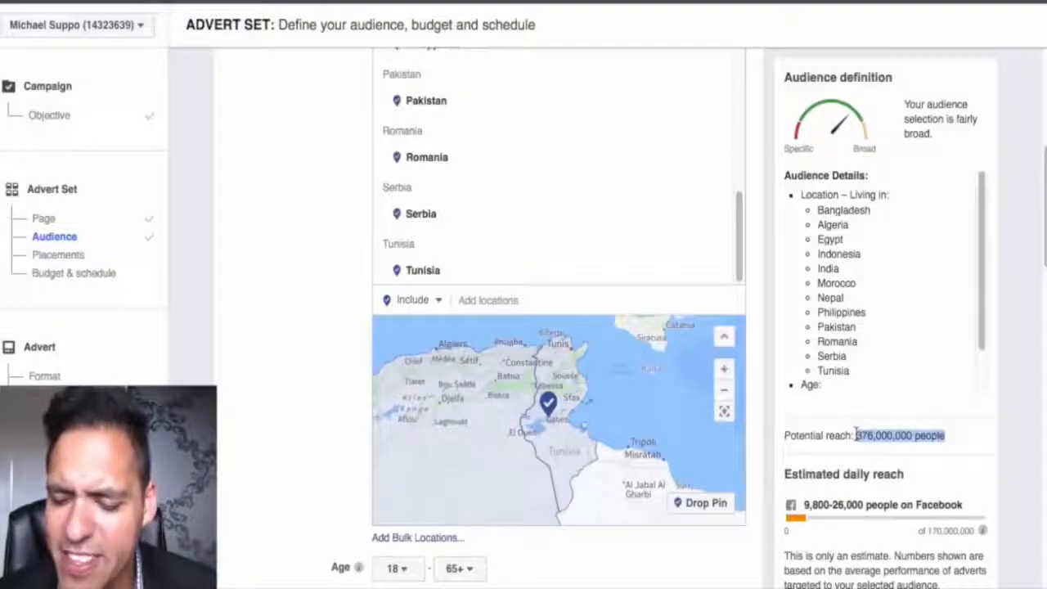
scroll(1043, 246, down, 3)
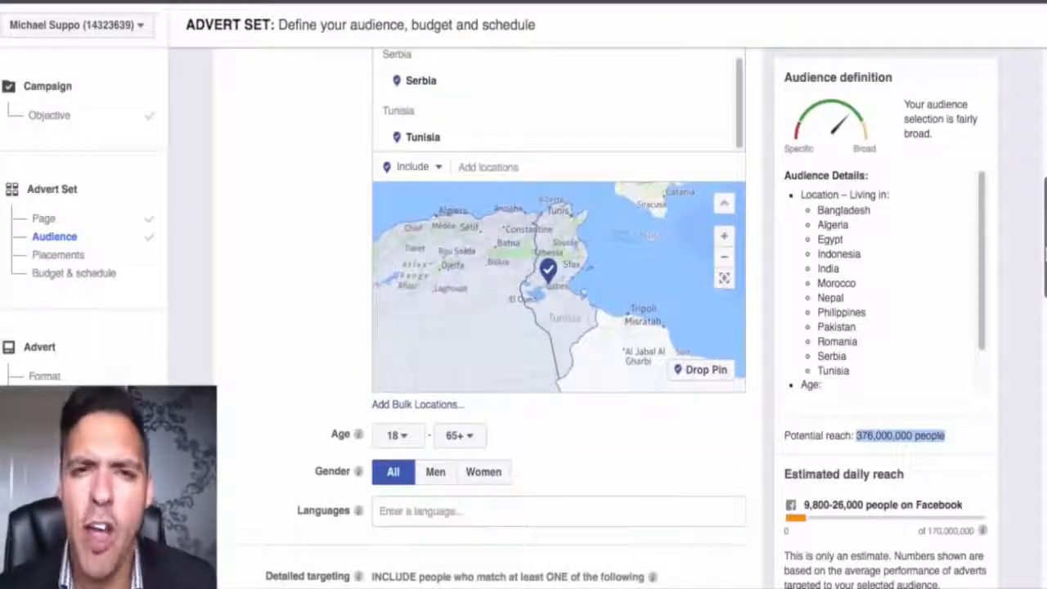
scroll(1043, 245, down, 4)
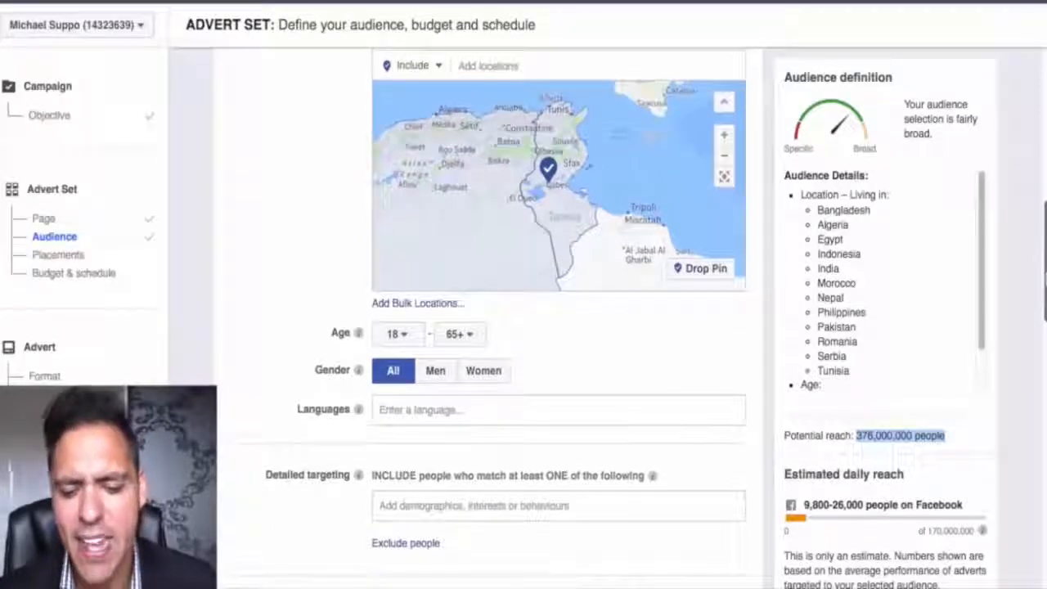
scroll(1043, 246, down, 2)
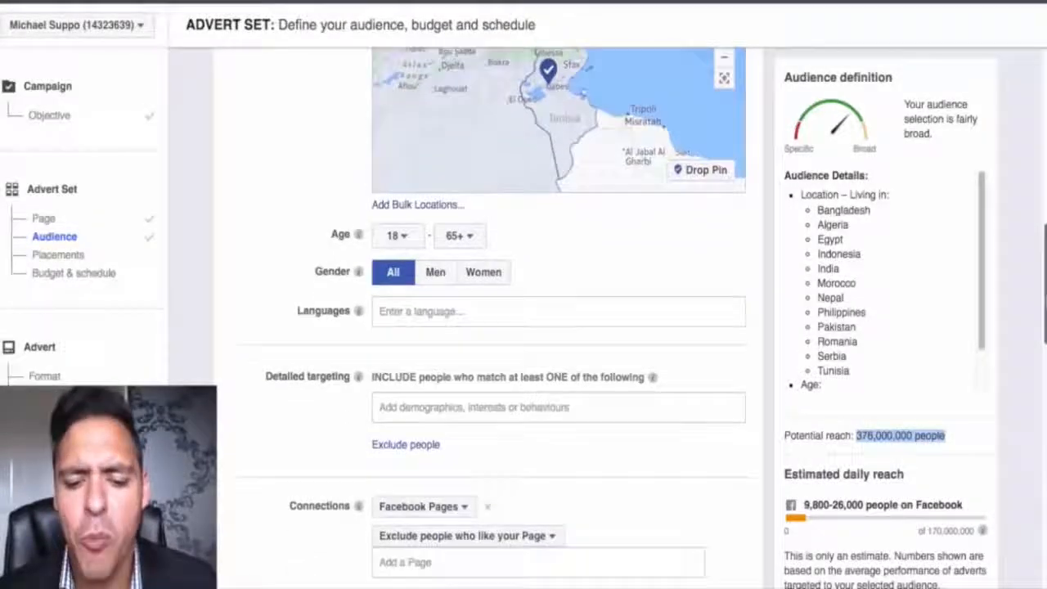
scroll(491, 319, down, 1)
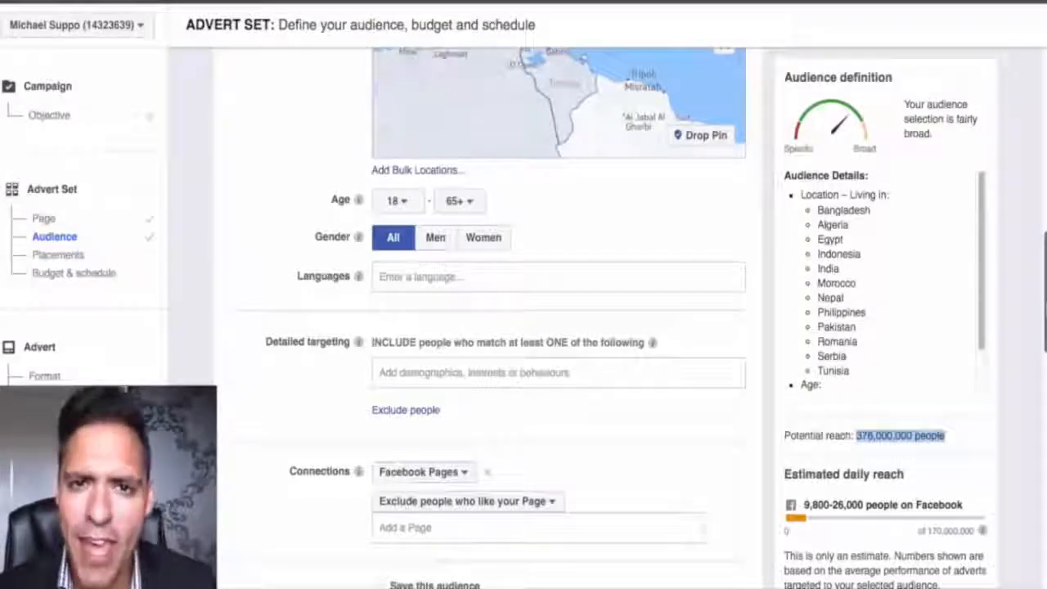
scroll(404, 98, down, 3)
click(398, 95)
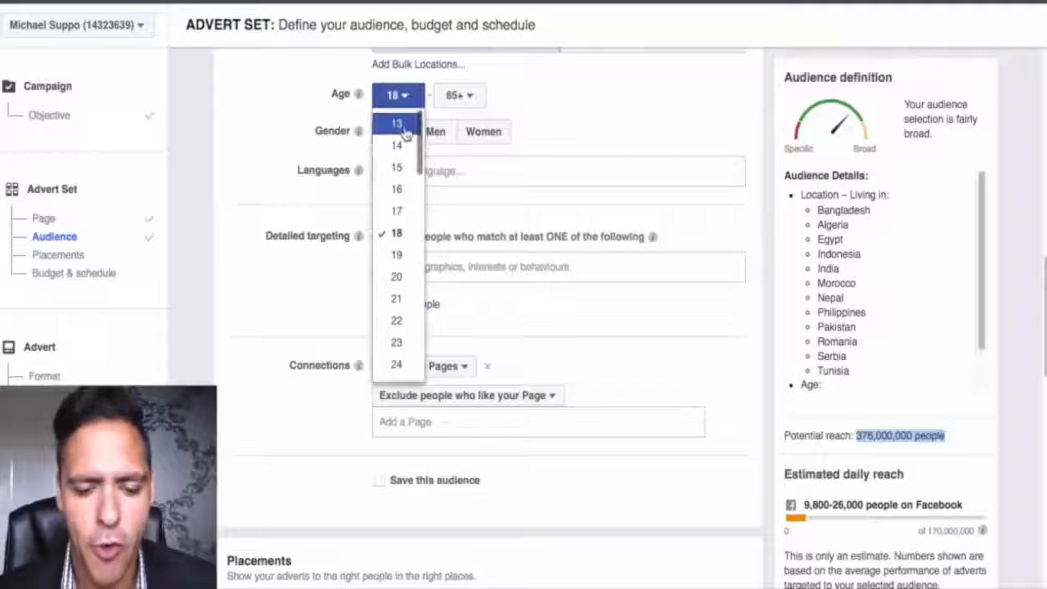
click(403, 129)
click(463, 97)
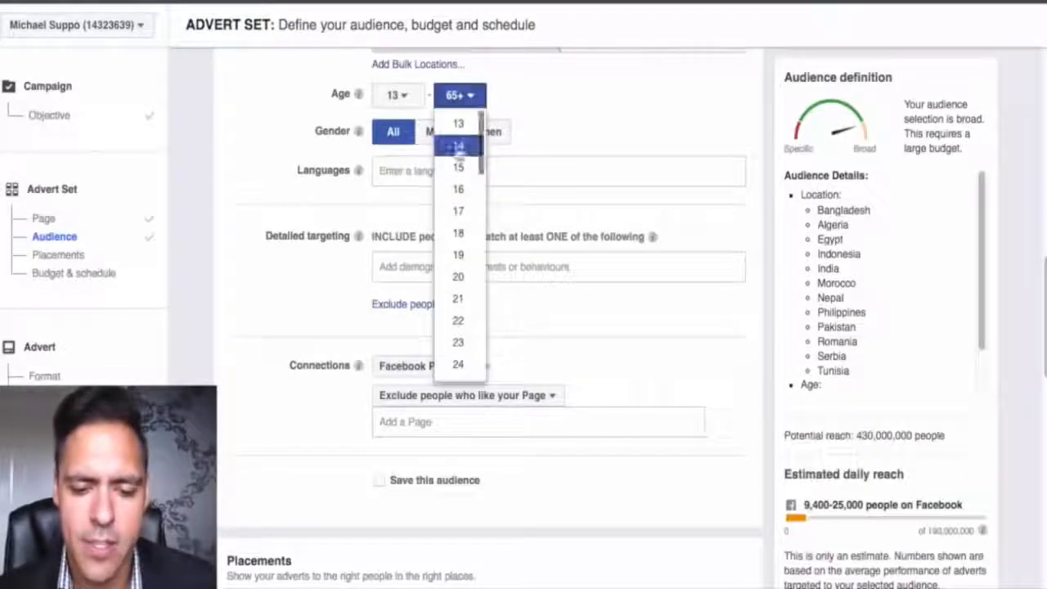
click(459, 364)
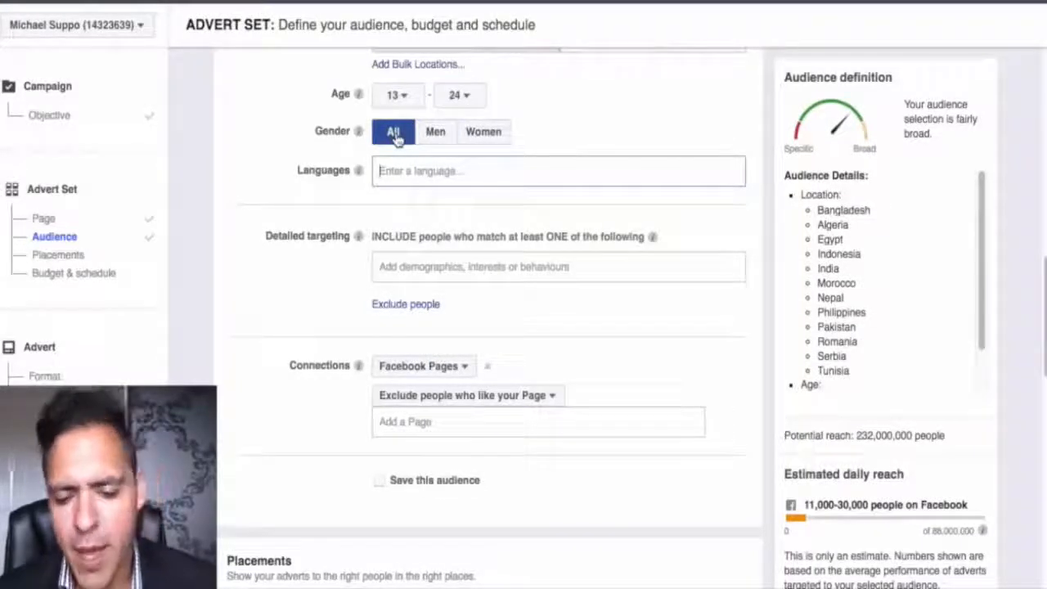
Restrict the audience's languages to English (UK) and English (US)
click(460, 169)
text(engl)
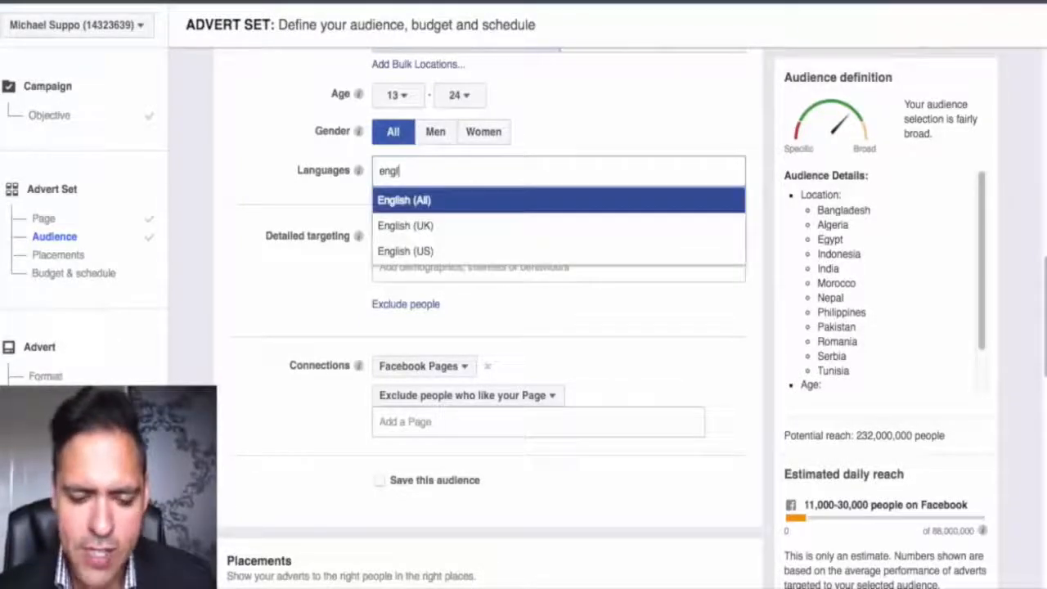
click(435, 228)
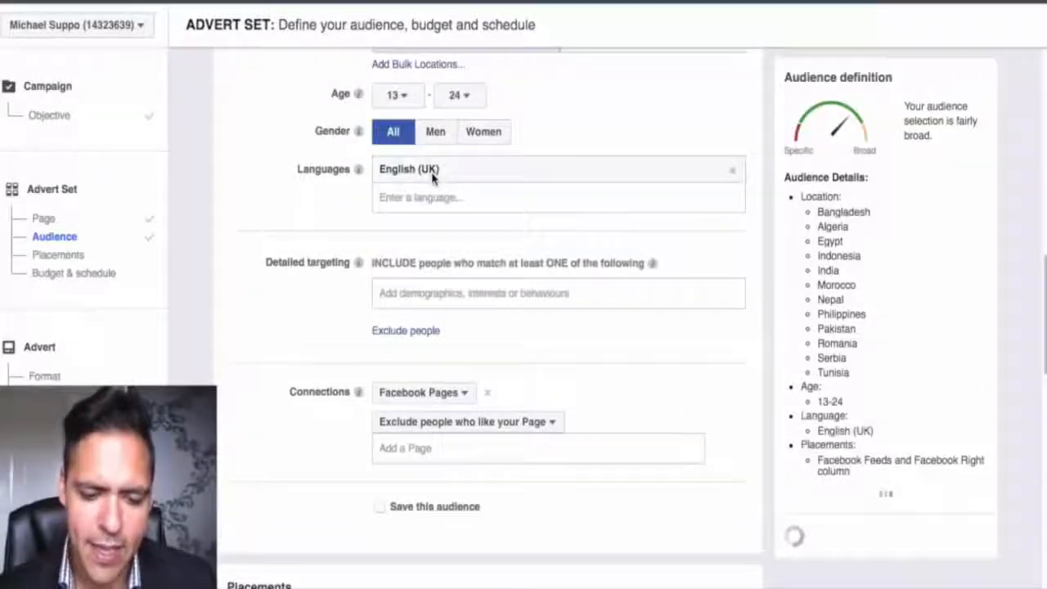
text(engli)
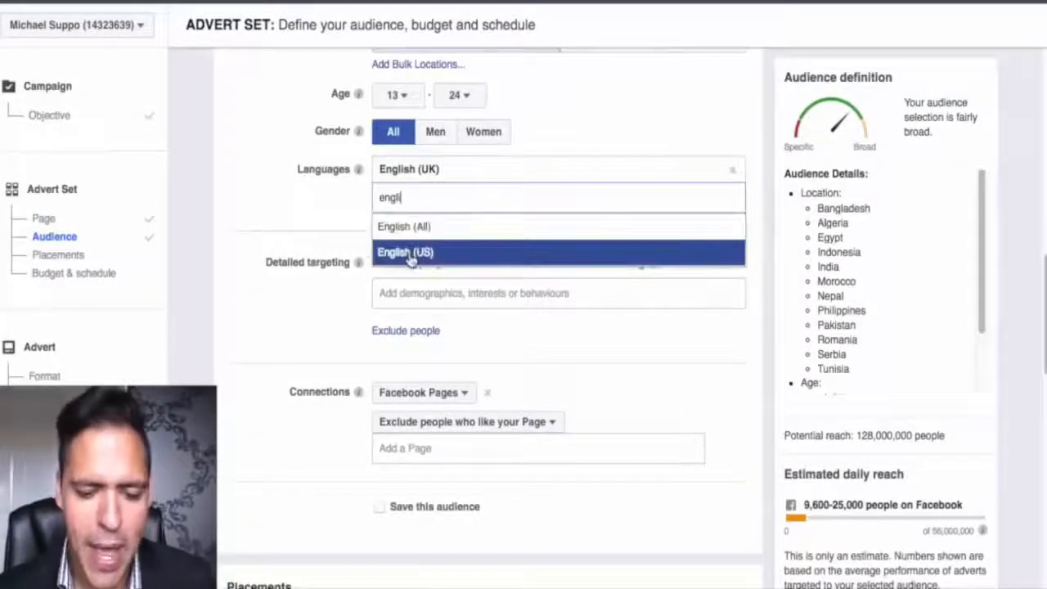
click(410, 251)
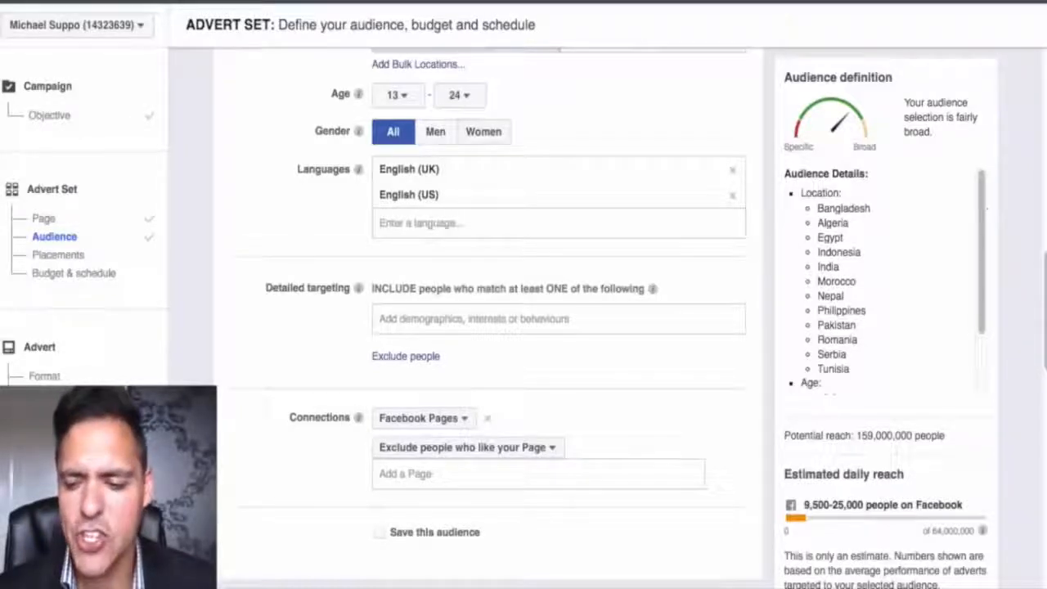
Add the interest Love to the audience's detailed targeting
scroll(491, 327, down, 2)
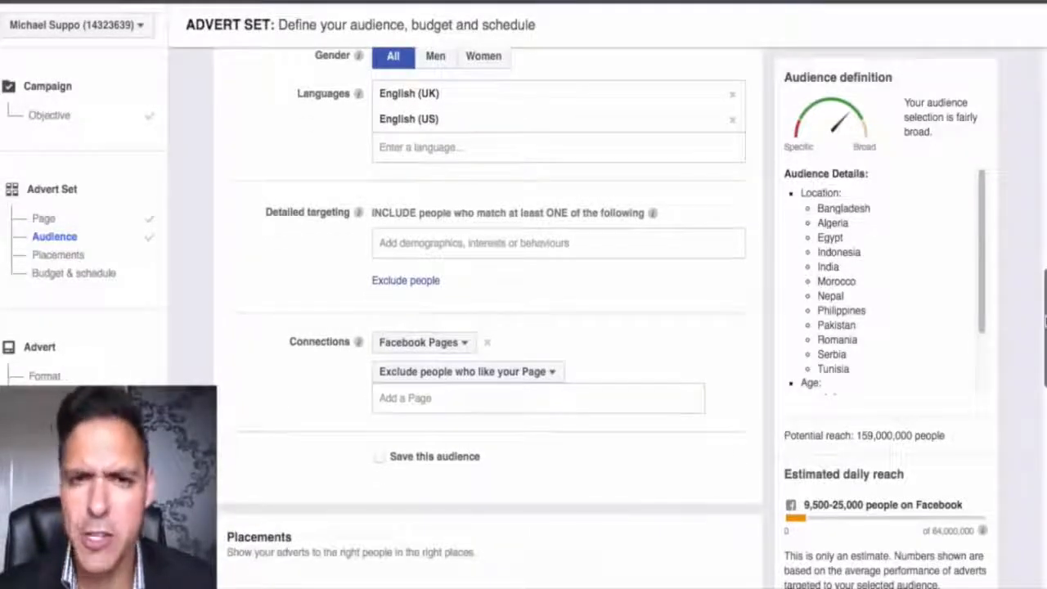
drag(1045, 321, 1046, 327)
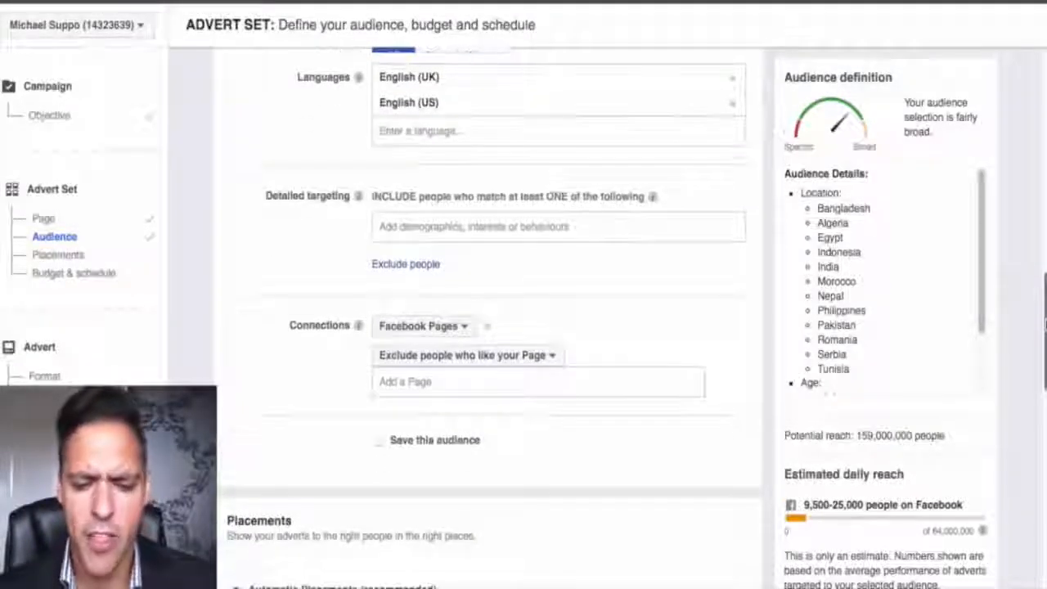
click(456, 226)
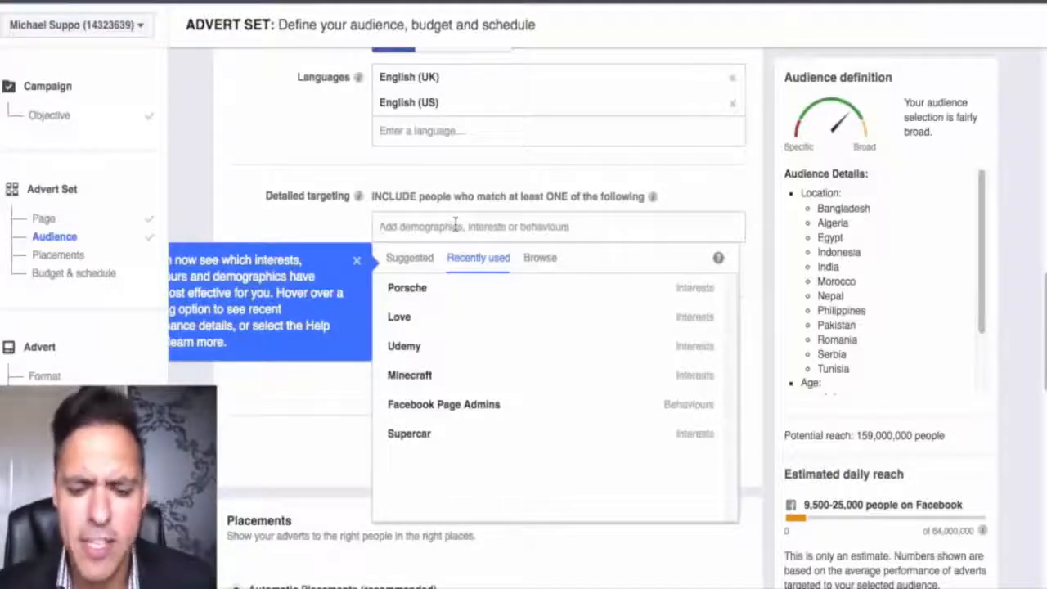
click(415, 269)
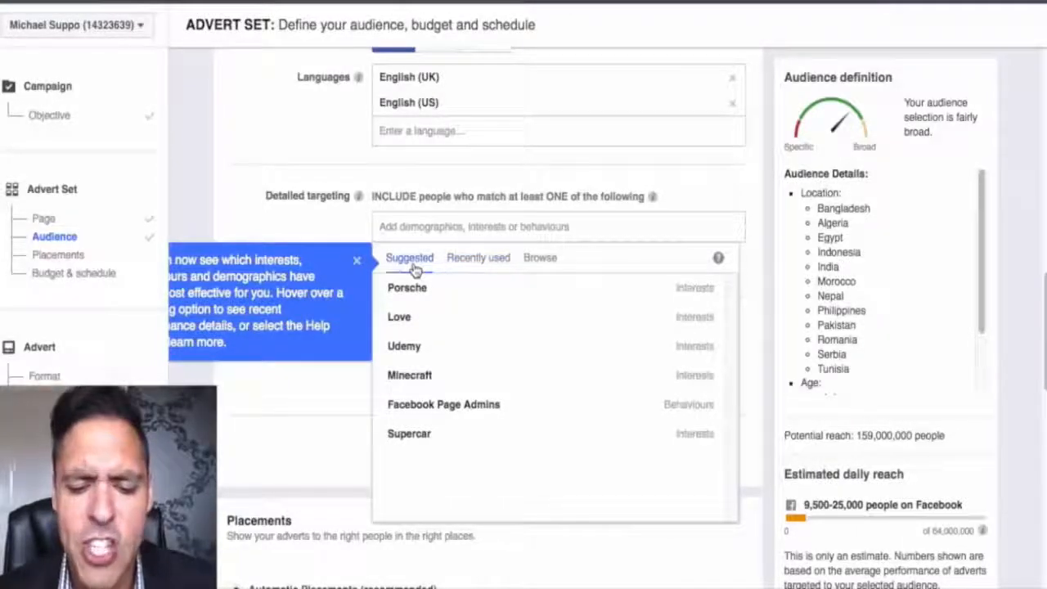
click(458, 267)
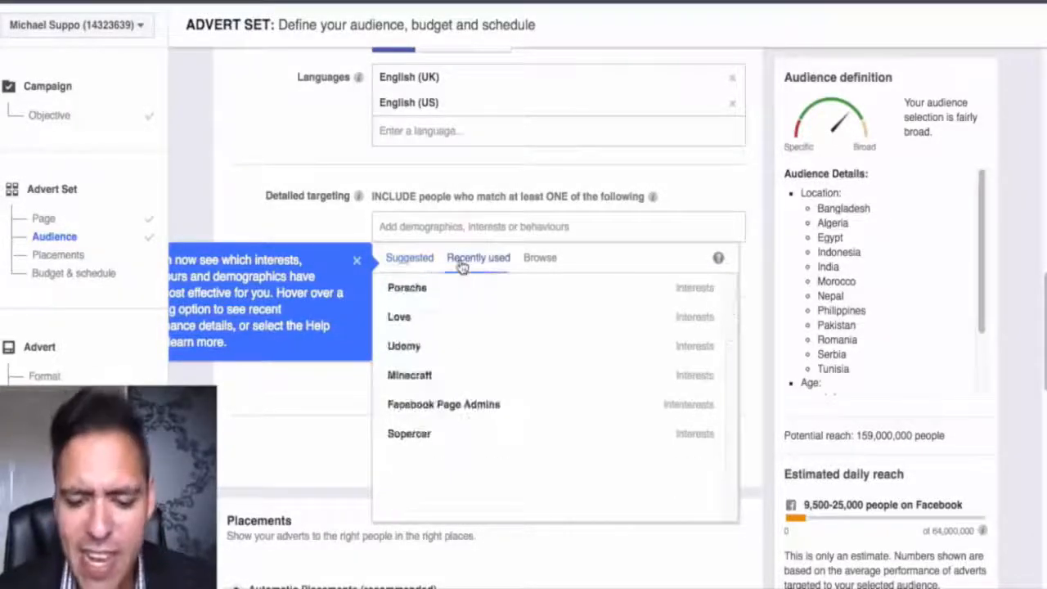
click(544, 260)
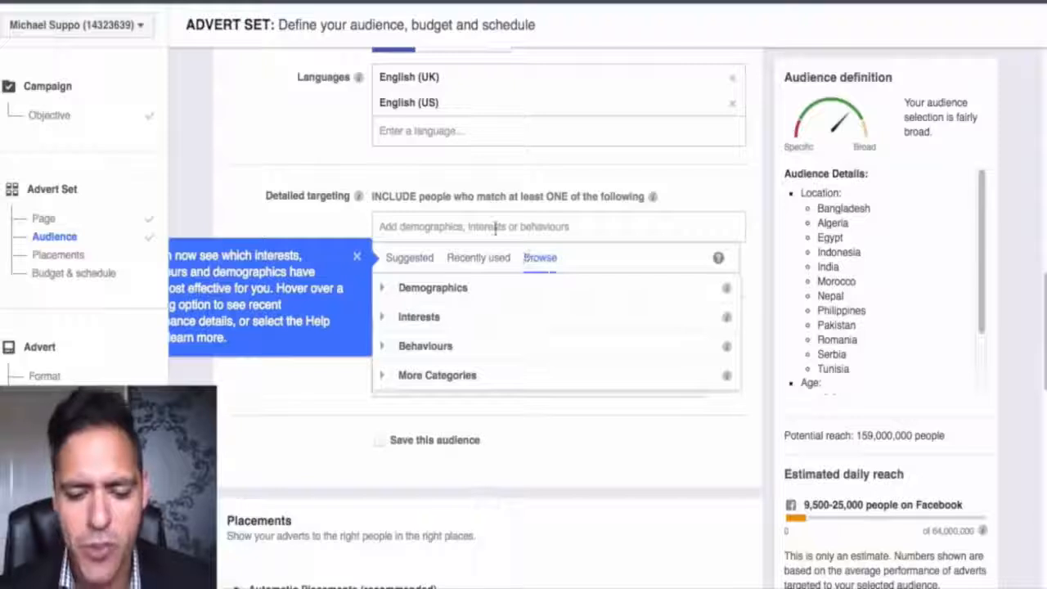
click(401, 236)
text(love)
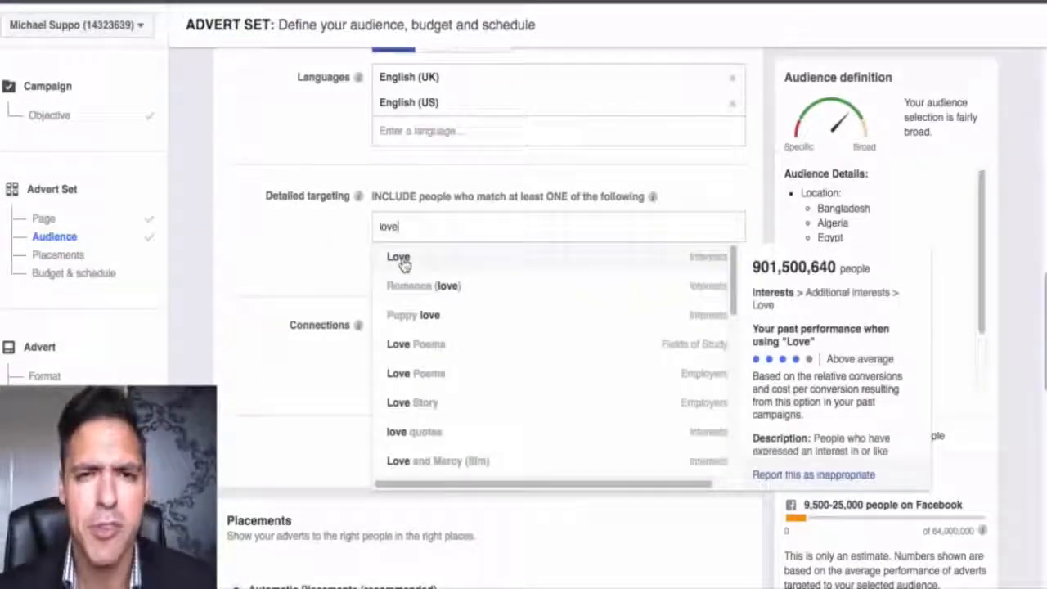
click(401, 260)
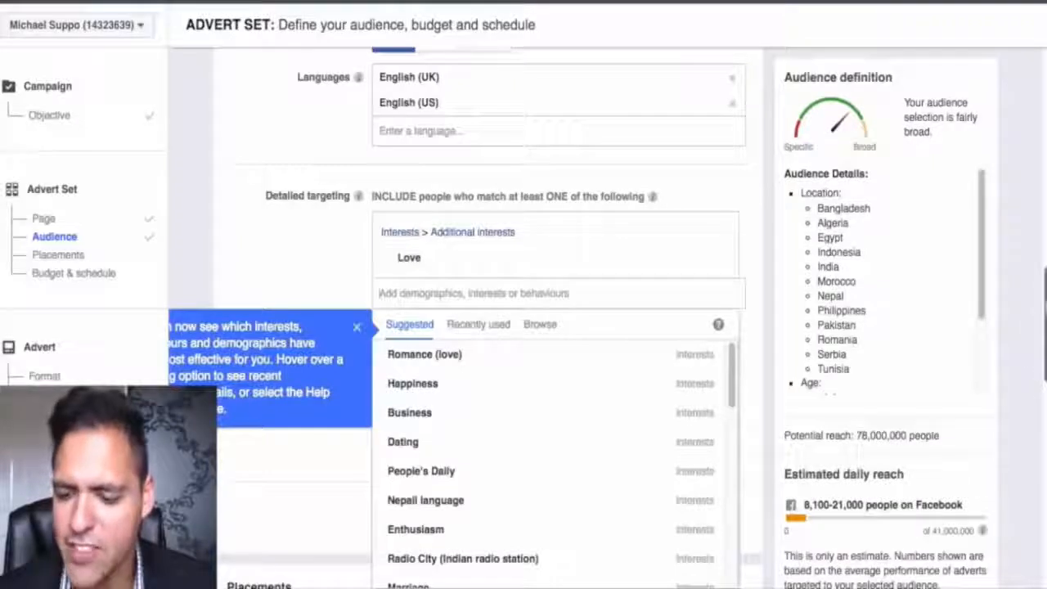
scroll(556, 328, down, 1)
scroll(782, 312, down, 1)
click(782, 312)
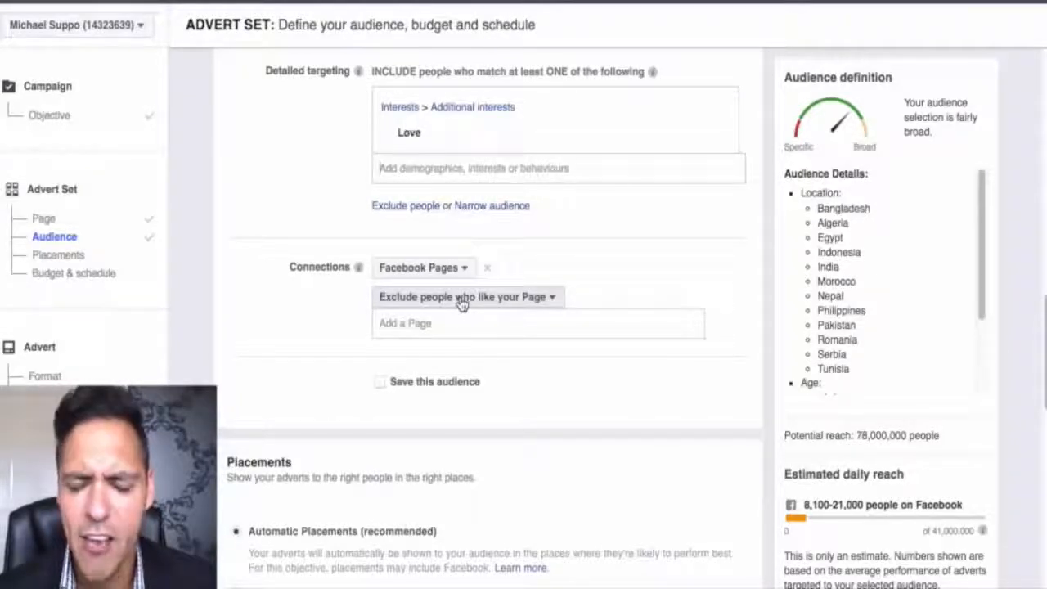
Set the audience's Facebook Pages connection to exclude people who like your Page
click(431, 268)
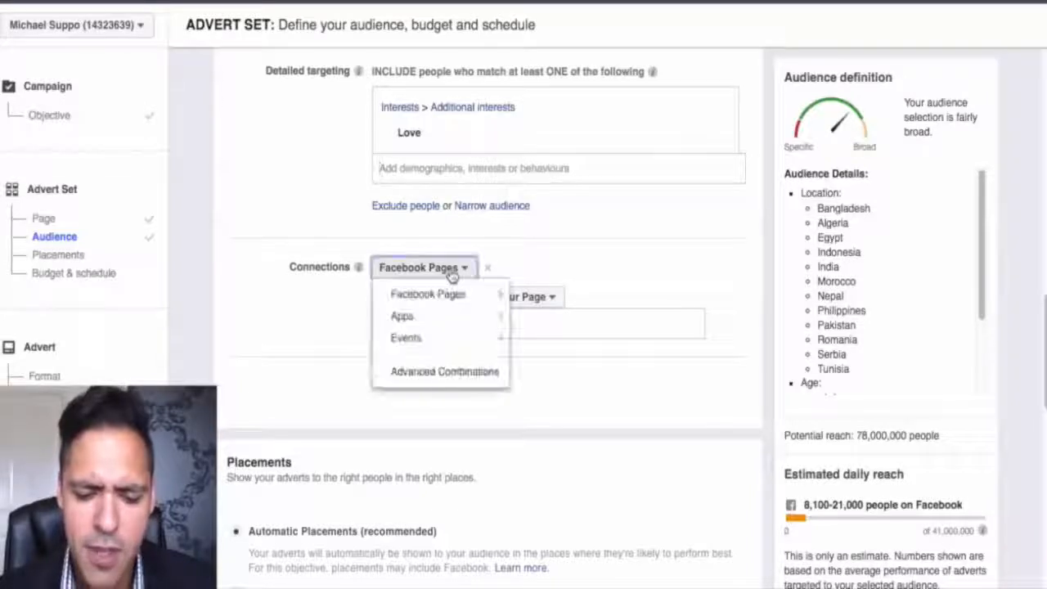
mouse_move(444, 299)
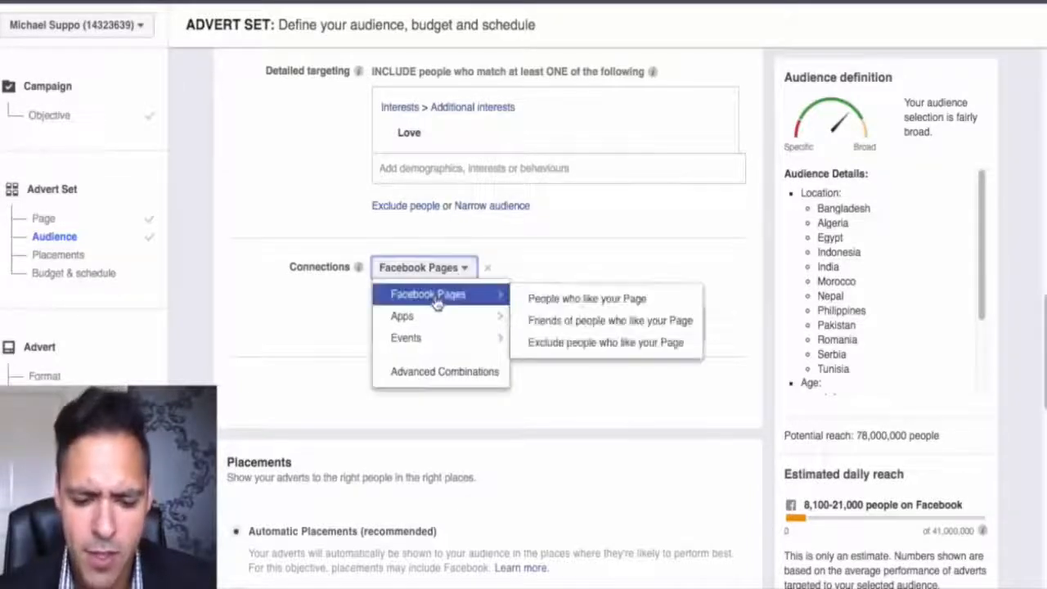
click(580, 343)
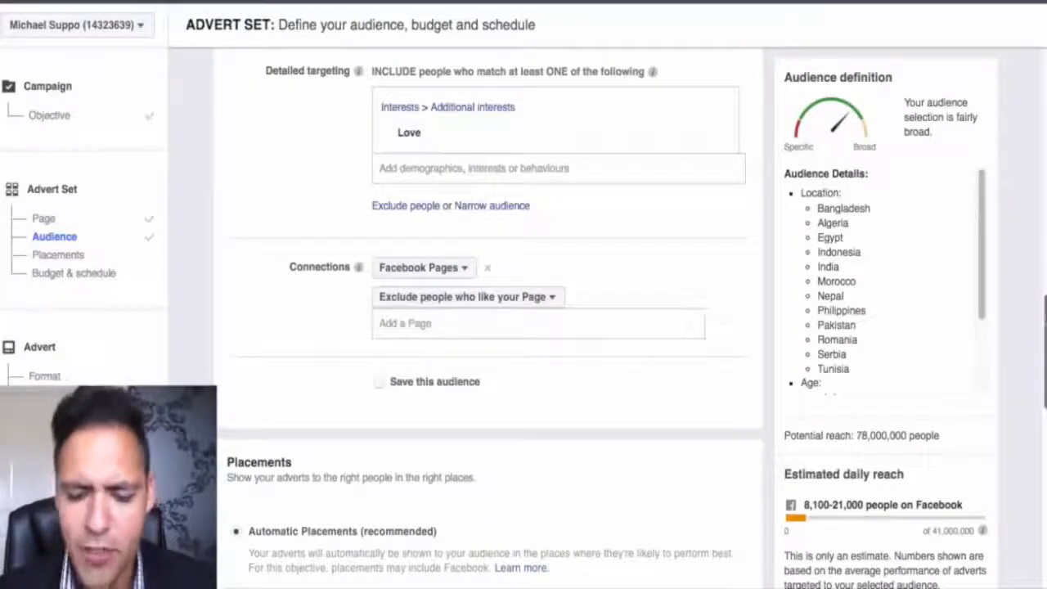
Set the daily budget to $5.00 and keep the advert set running continuously starting today
drag(1044, 319, 1045, 341)
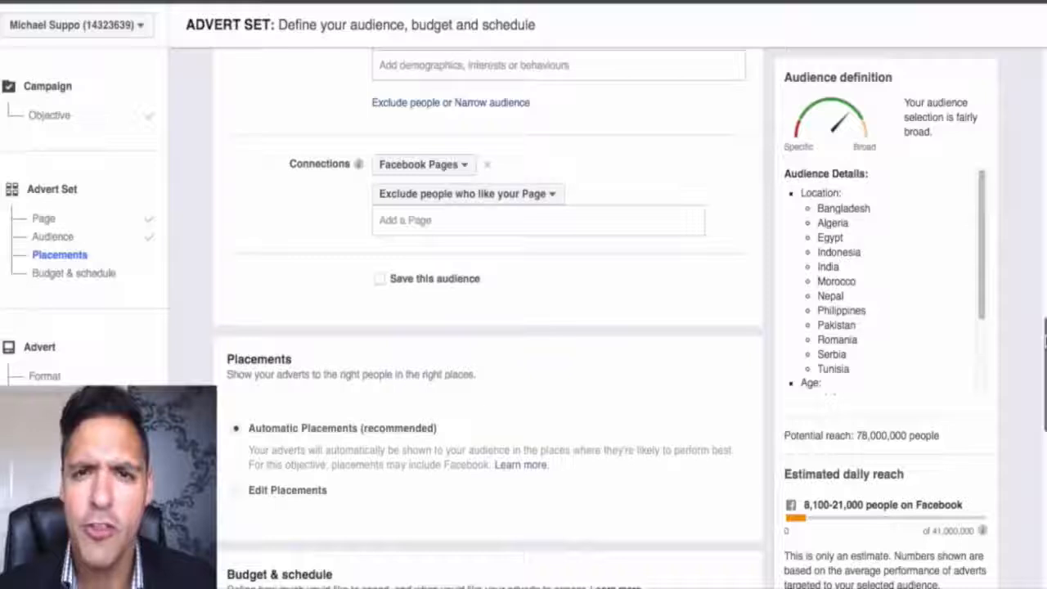
drag(1045, 341, 1045, 377)
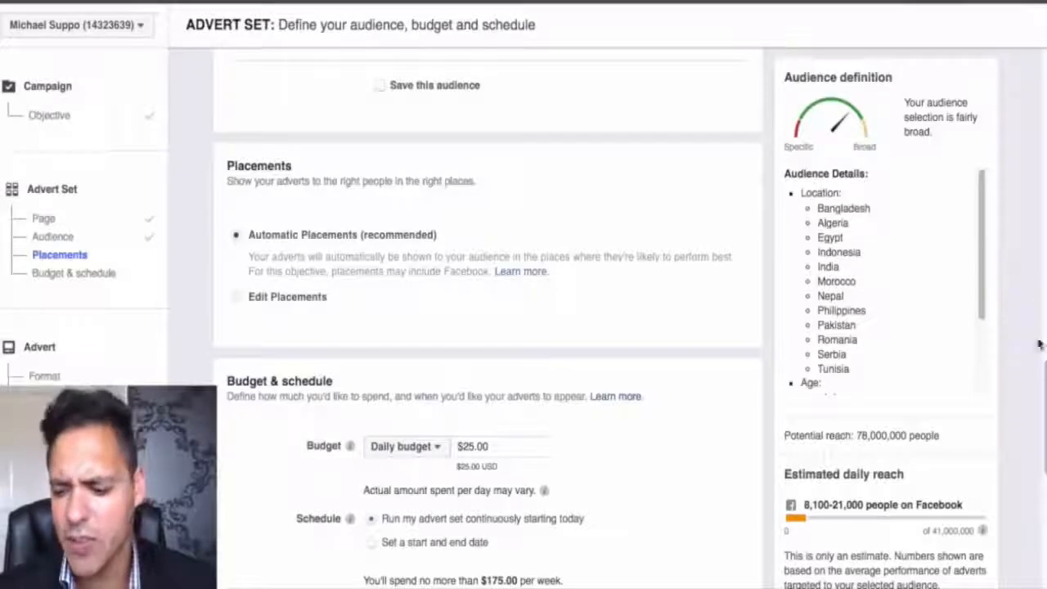
drag(1044, 391, 1045, 412)
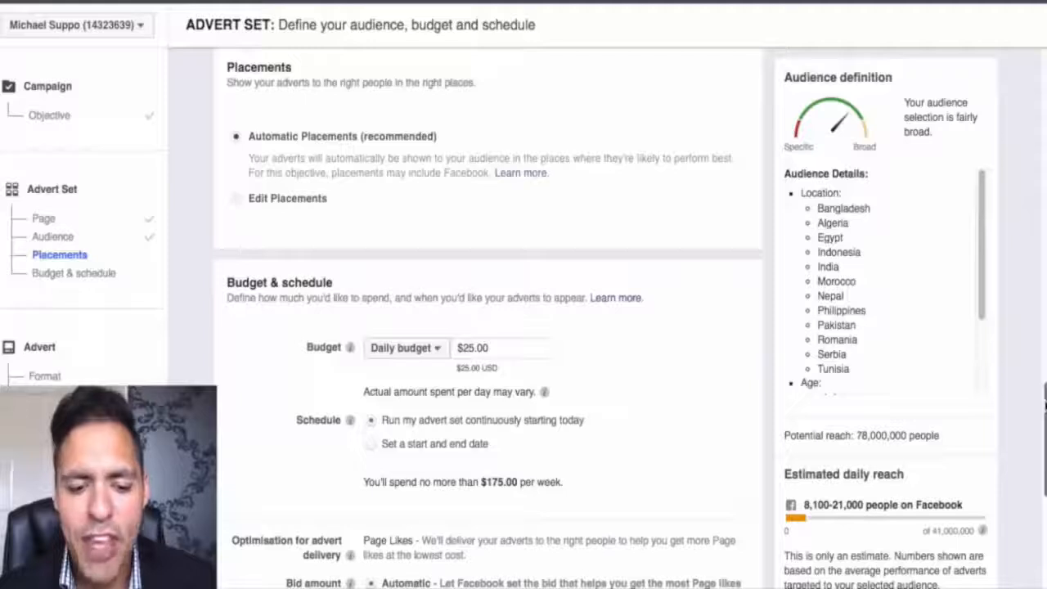
scroll(1043, 399, down, 4)
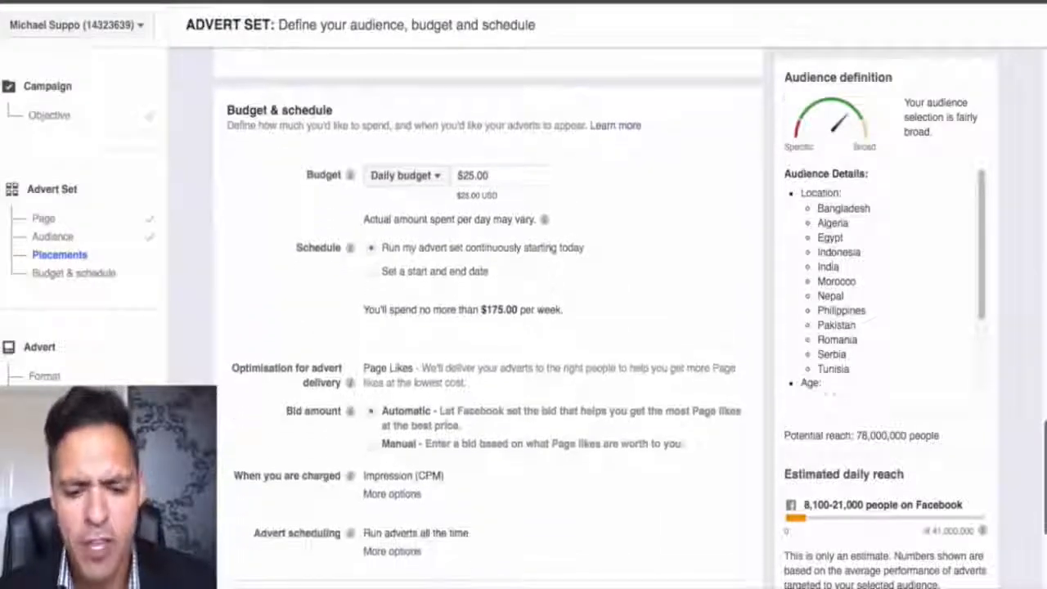
click(471, 173)
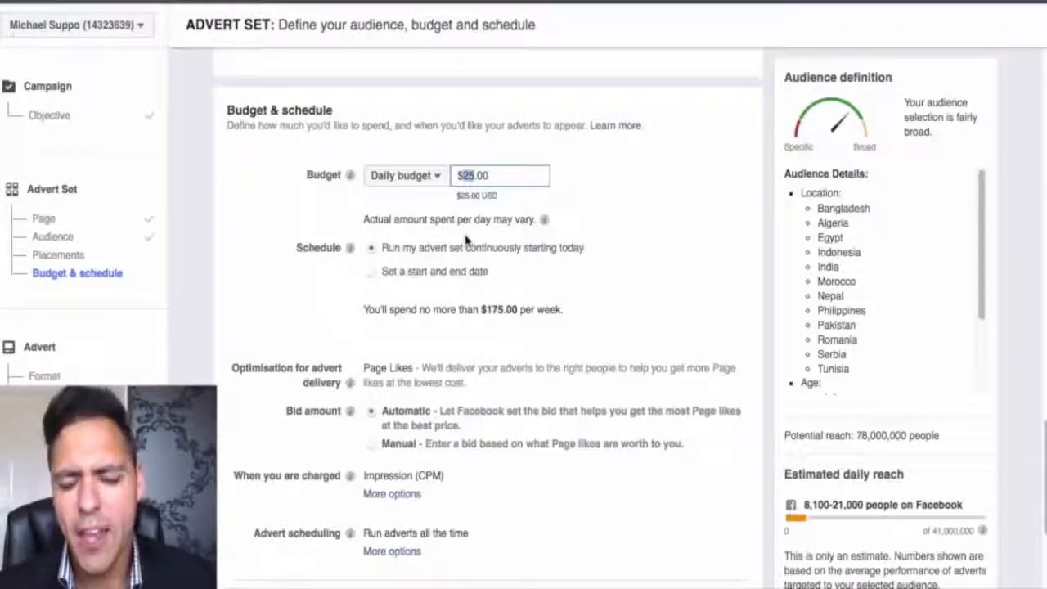
text(5)
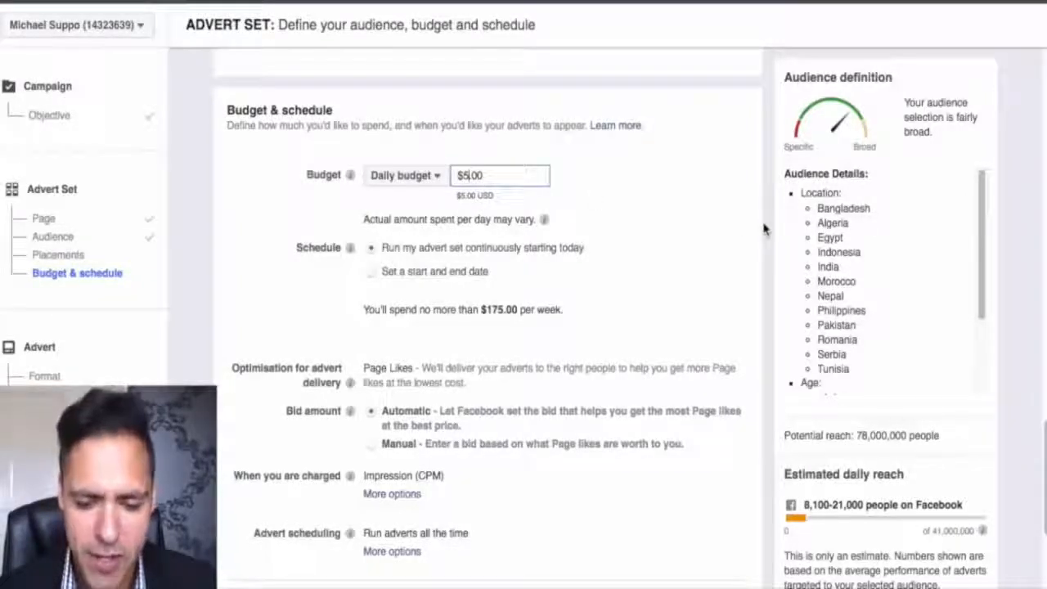
scroll(763, 227, down, 3)
scroll(491, 317, up, 2)
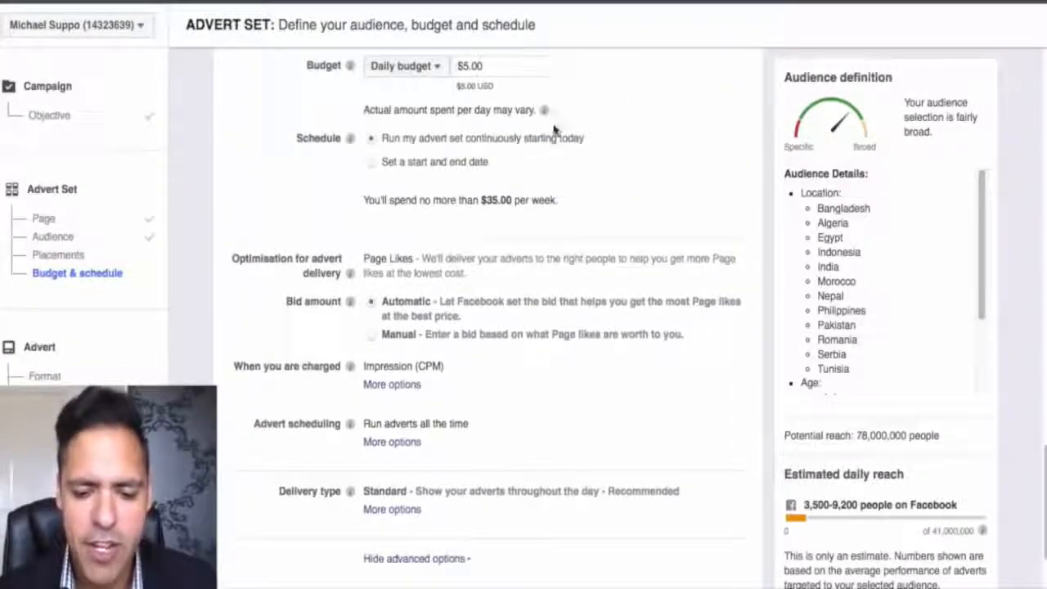
click(372, 164)
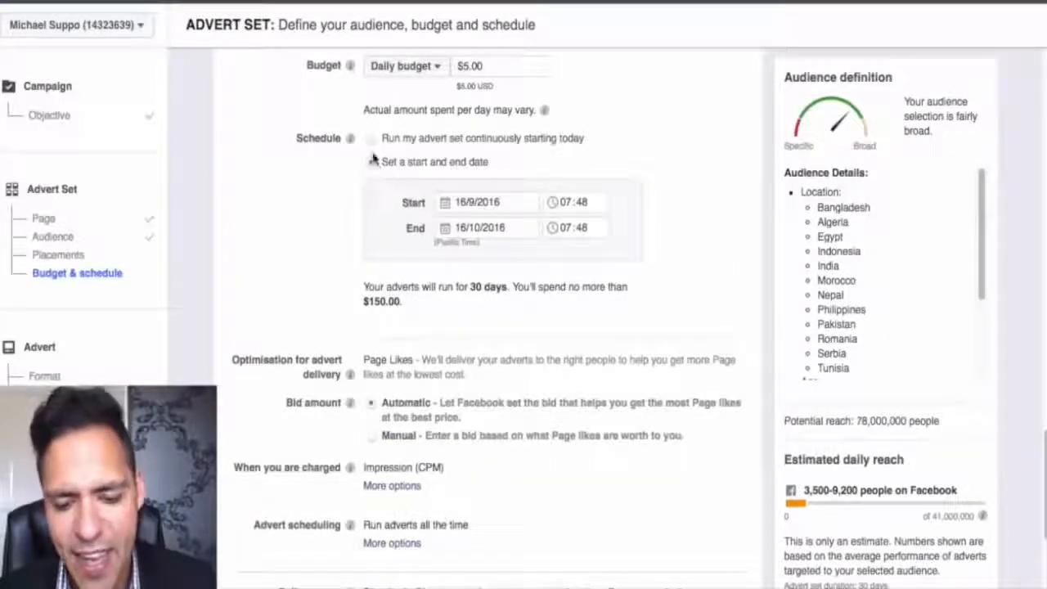
click(371, 139)
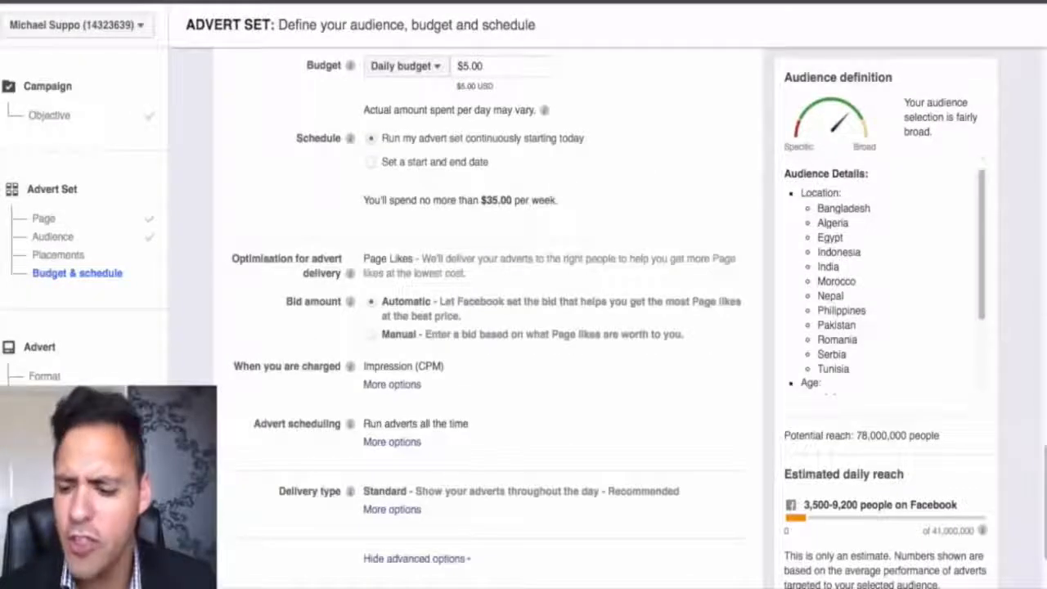
Name the advert set "LC Likes - Love" and continue to the advert's setup
scroll(764, 462, down, 3)
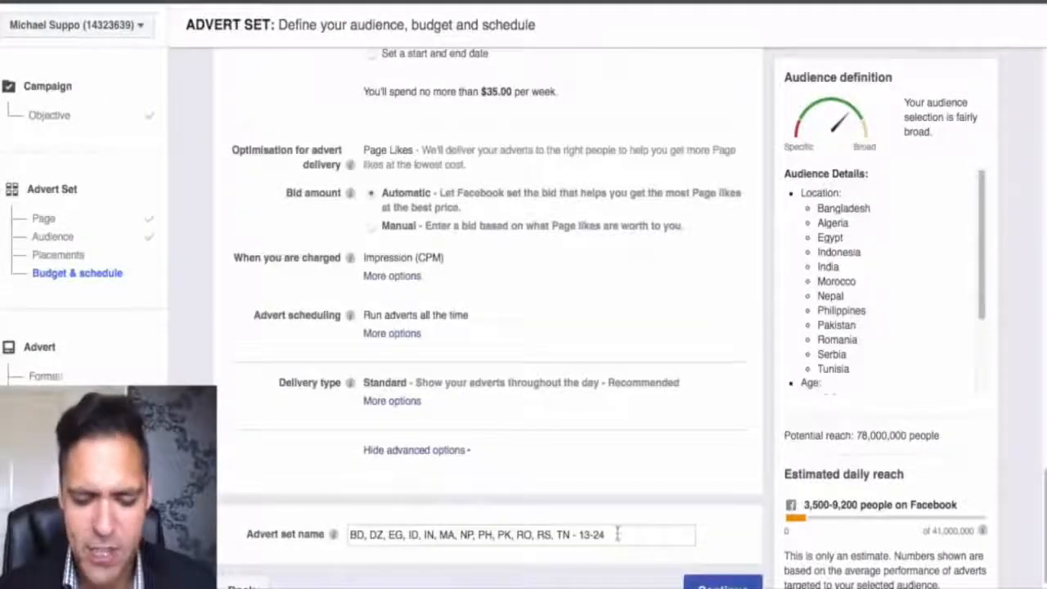
drag(619, 534, 370, 534)
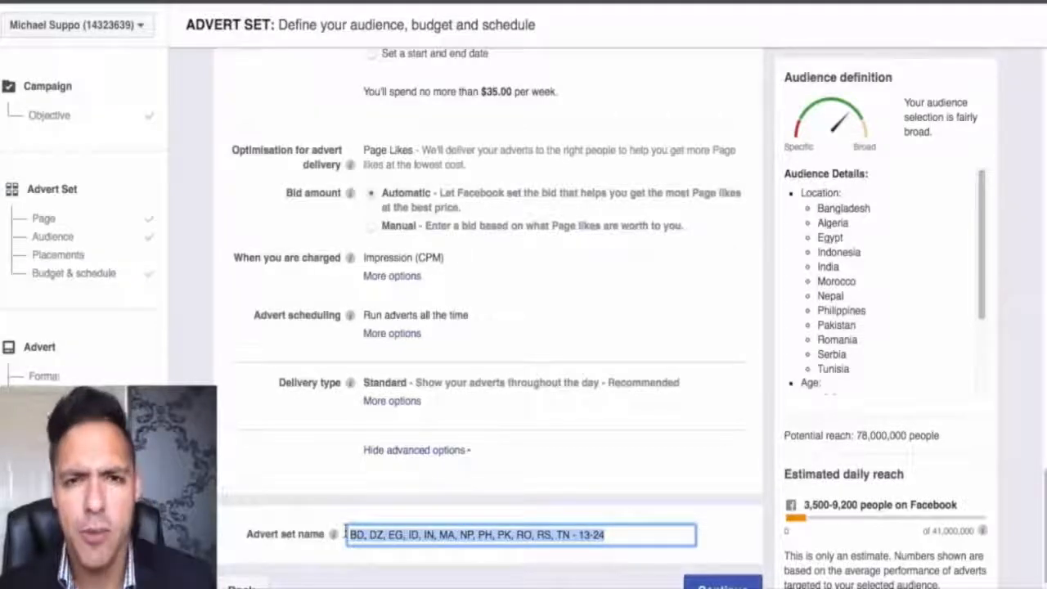
text(LOW)
key(BackSpace)
key(BackSpace)
text(C Likes I)
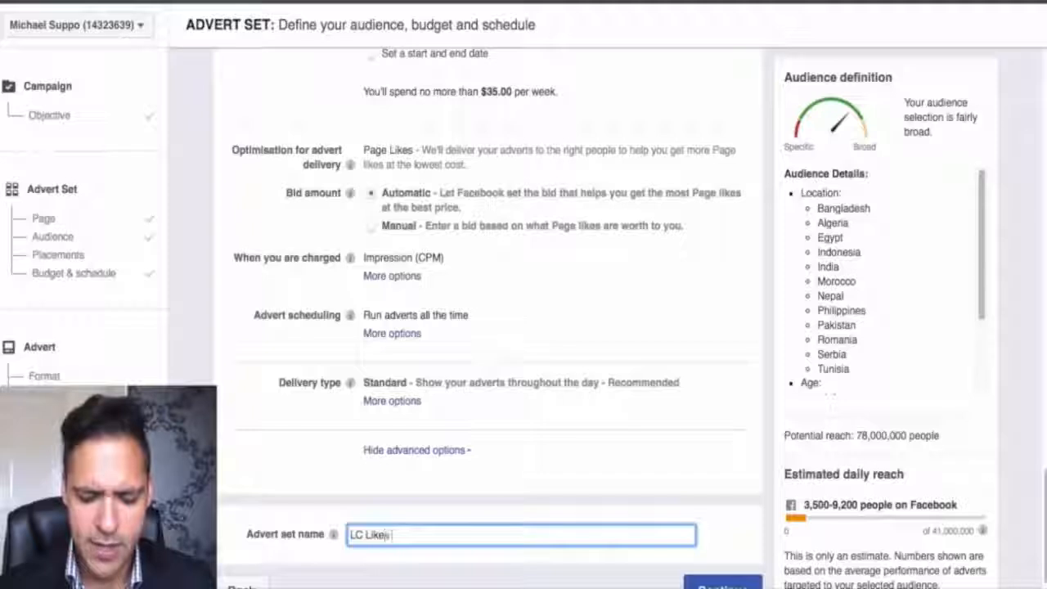
text(Lo)
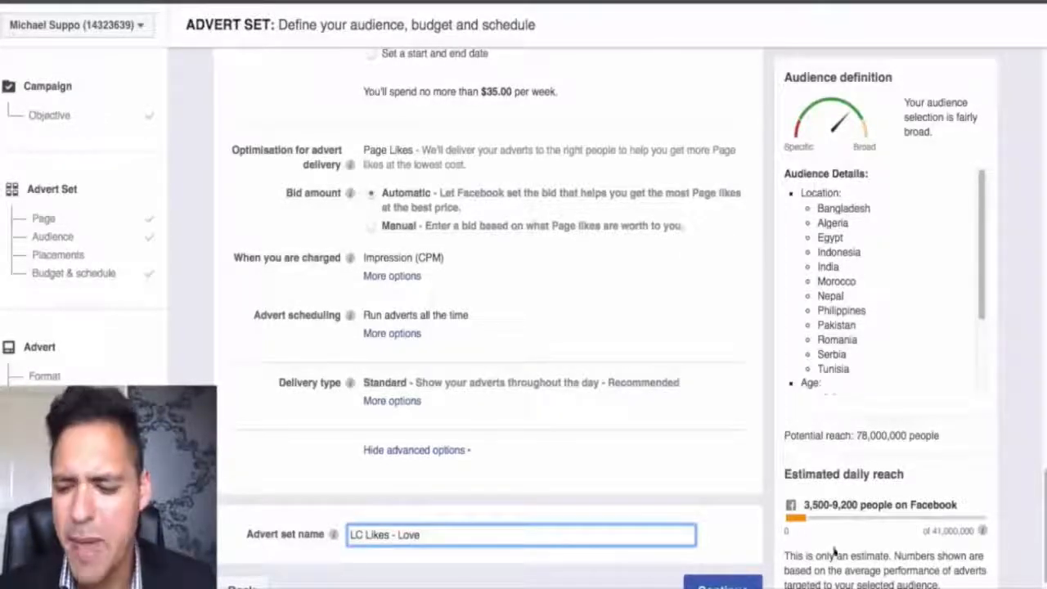
text(ve)
scroll(673, 564, down, 1)
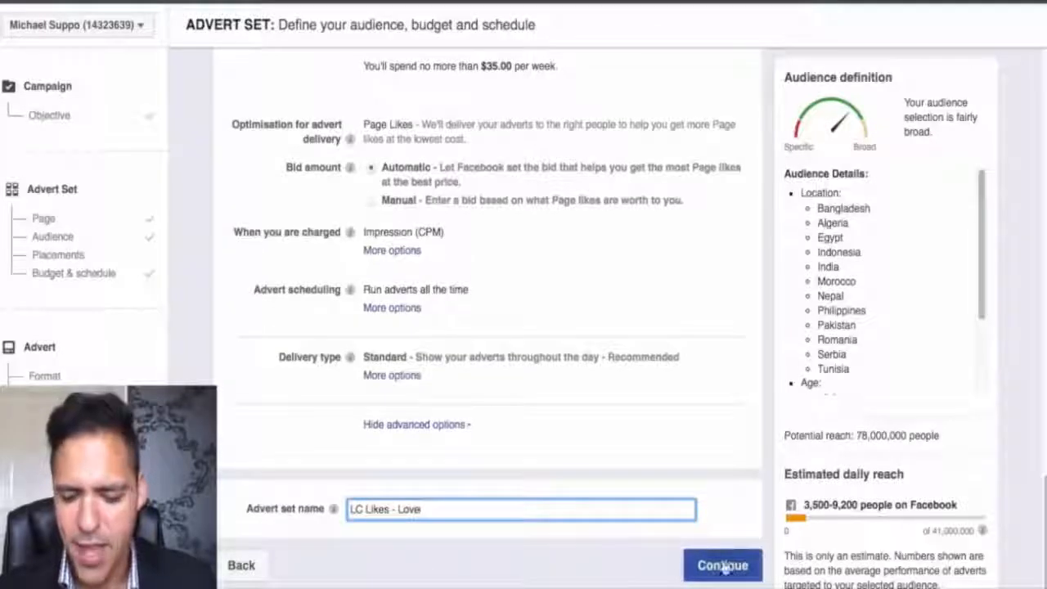
click(723, 566)
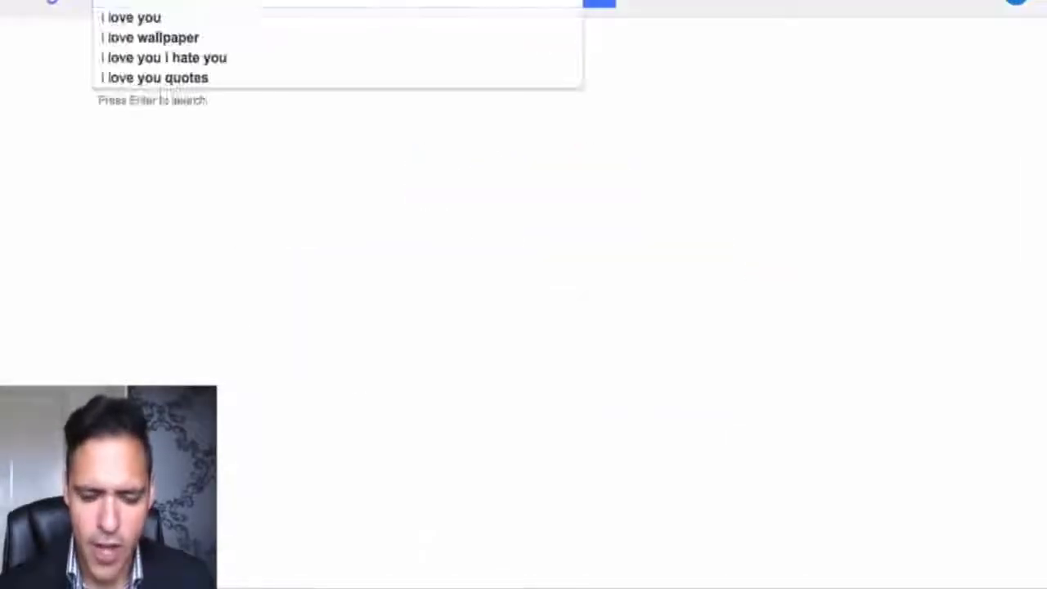
Switch to Google Images, search for "i love you" and look through the pictures for an advert image
text(you)
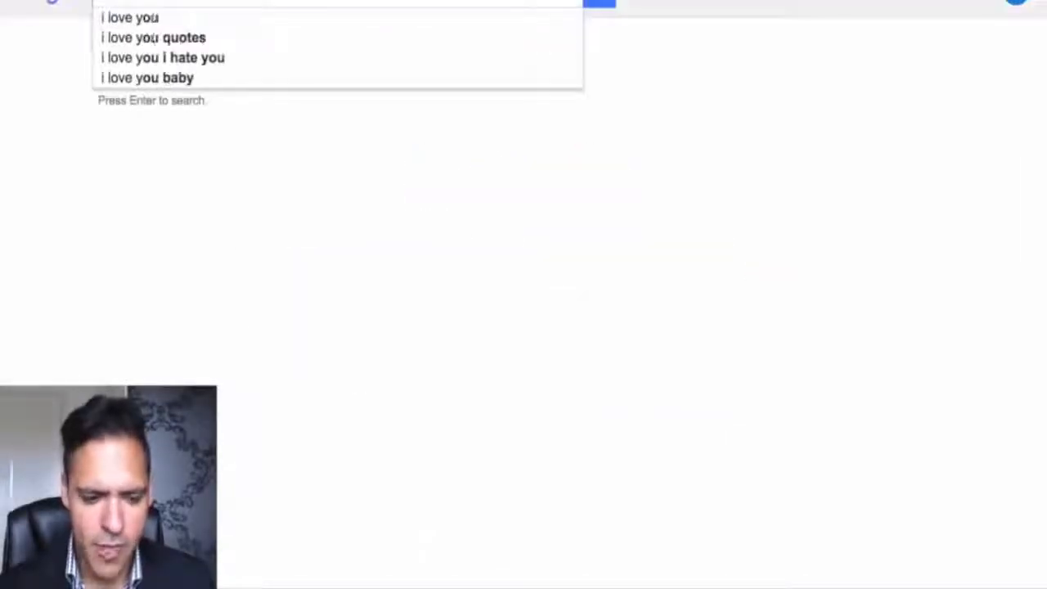
key(Return)
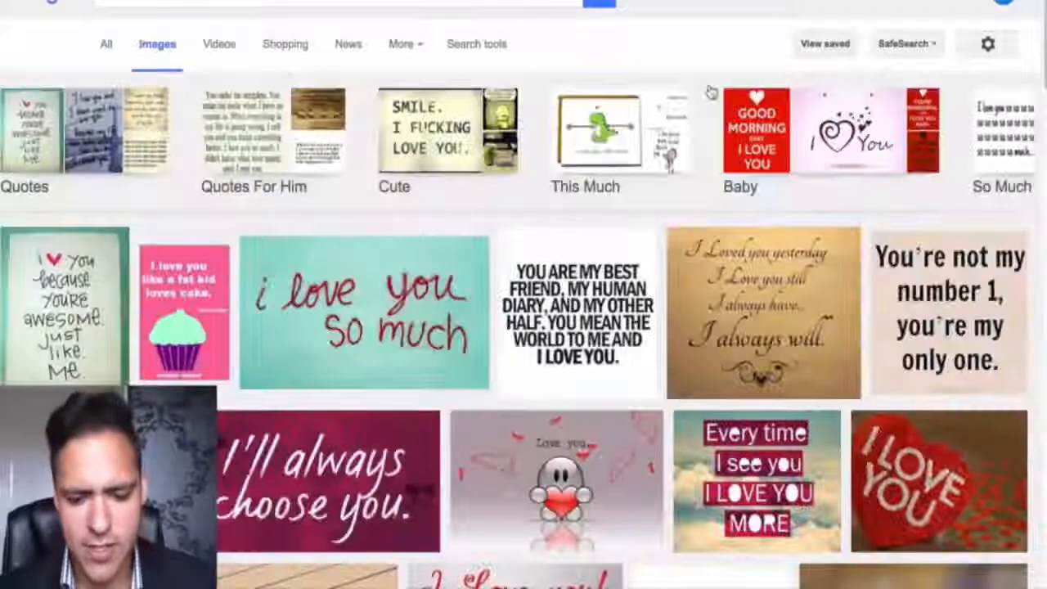
scroll(523, 294, down, 1)
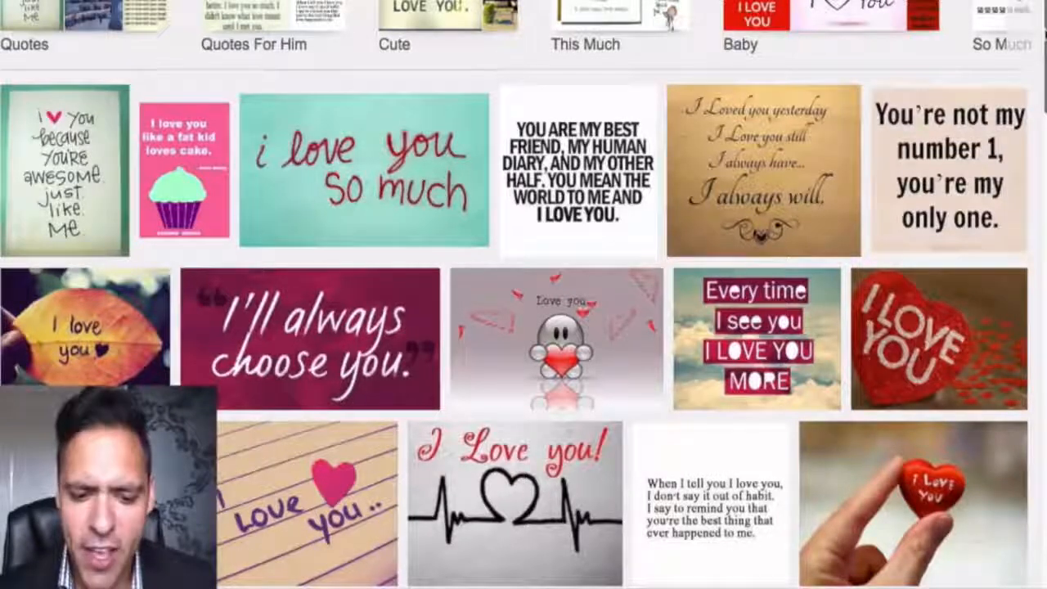
scroll(523, 294, down, 1)
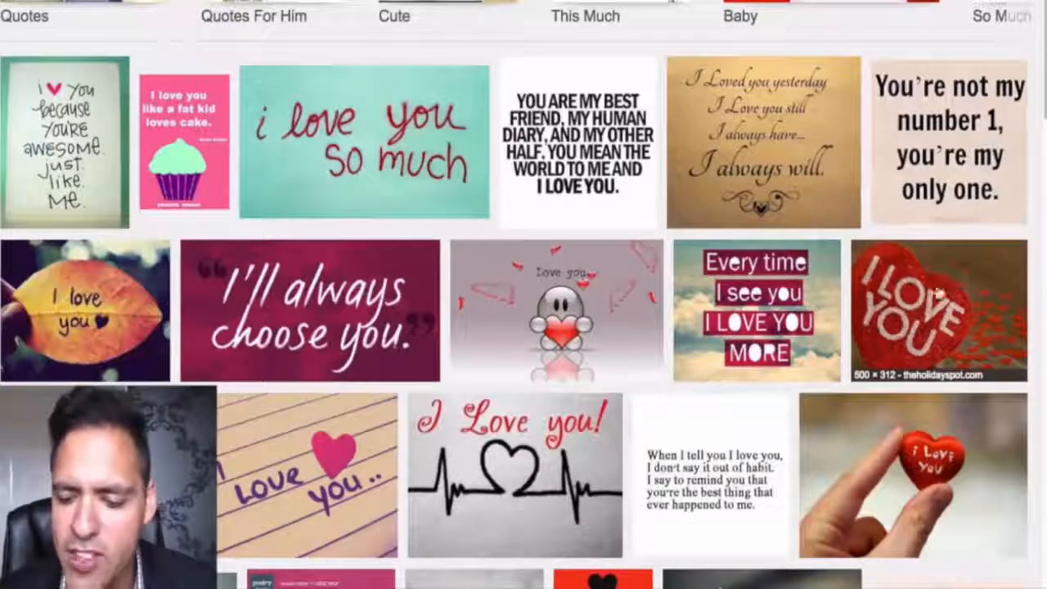
scroll(174, 307, down, 3)
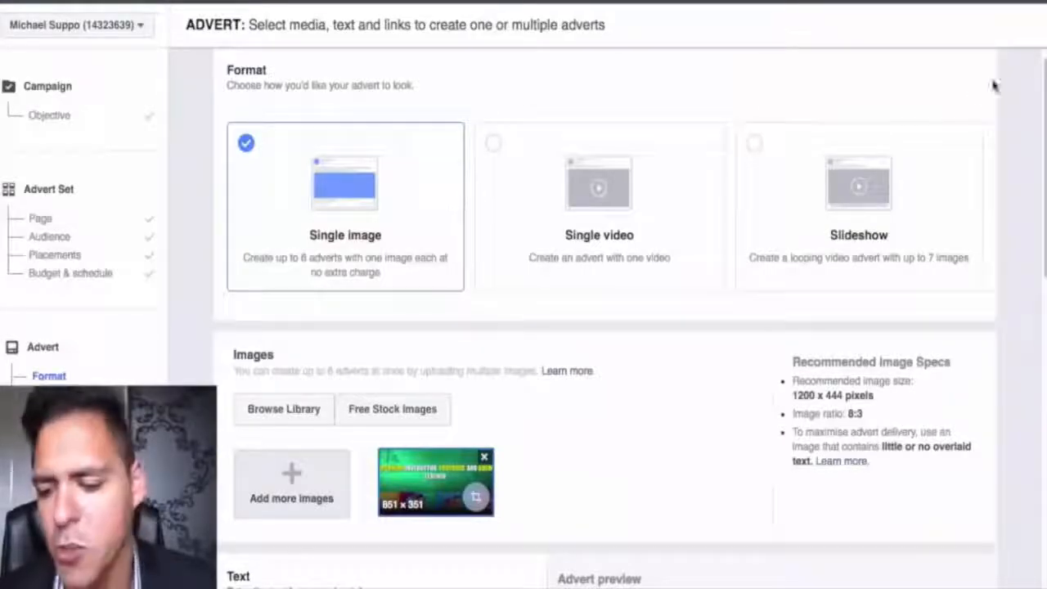
Remove the advert's existing image and upload the "i-love-you" picture from the Desktop in its place
drag(1044, 97, 1044, 109)
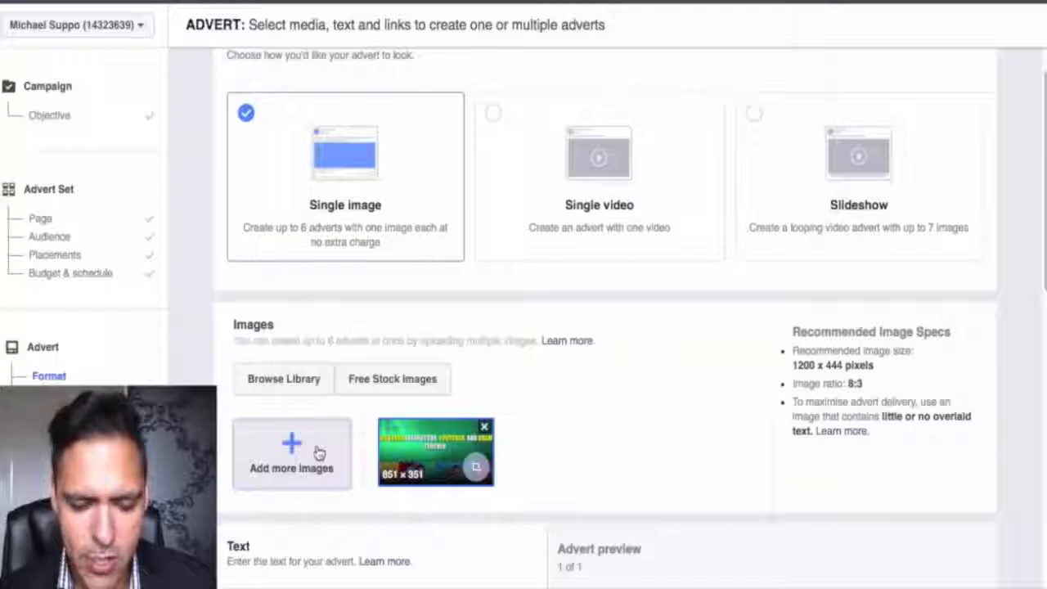
click(483, 428)
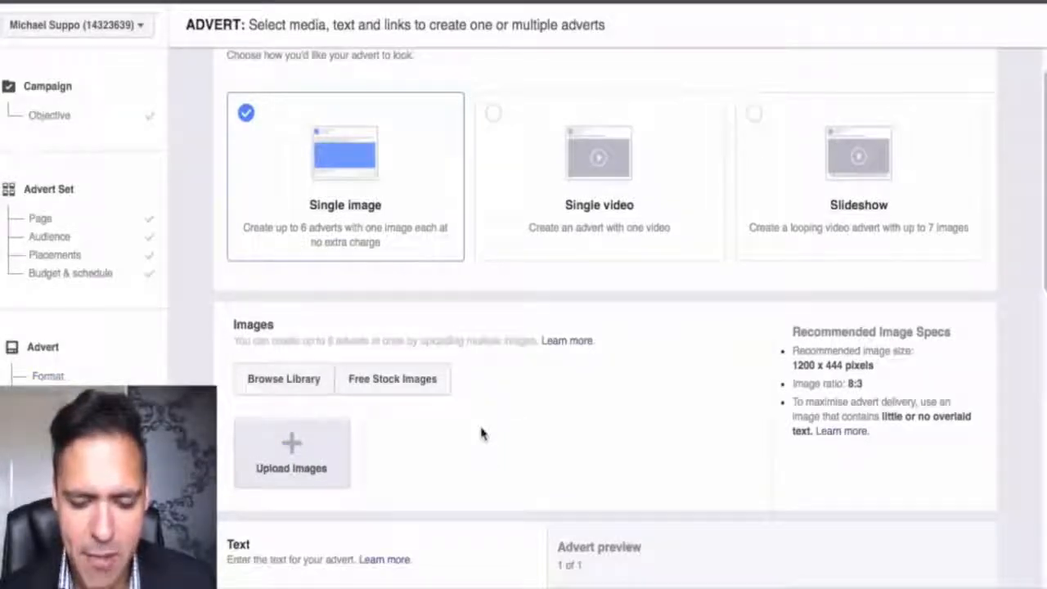
click(292, 452)
click(437, 125)
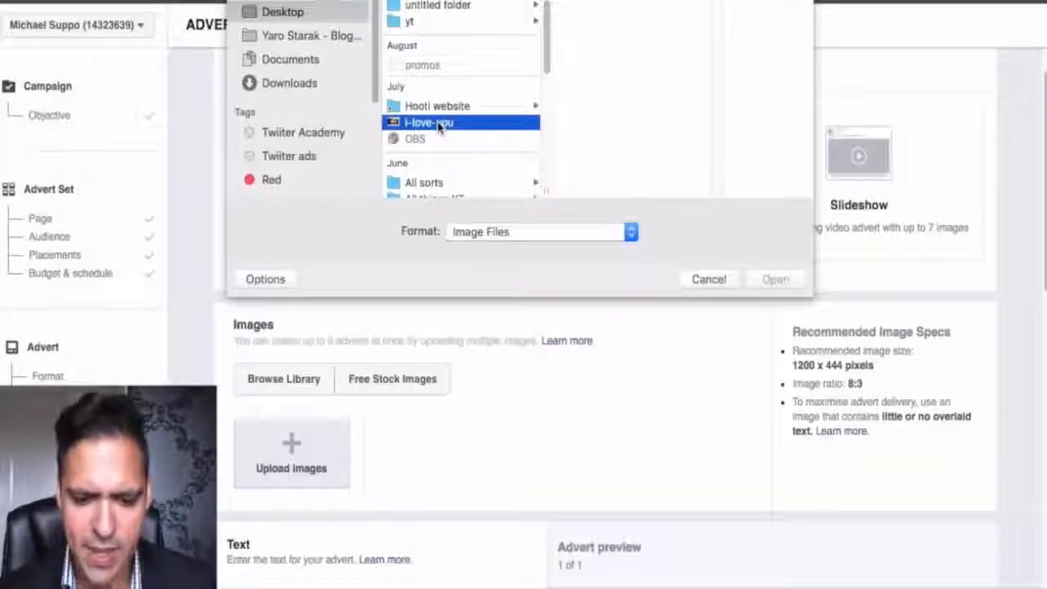
double_click(438, 125)
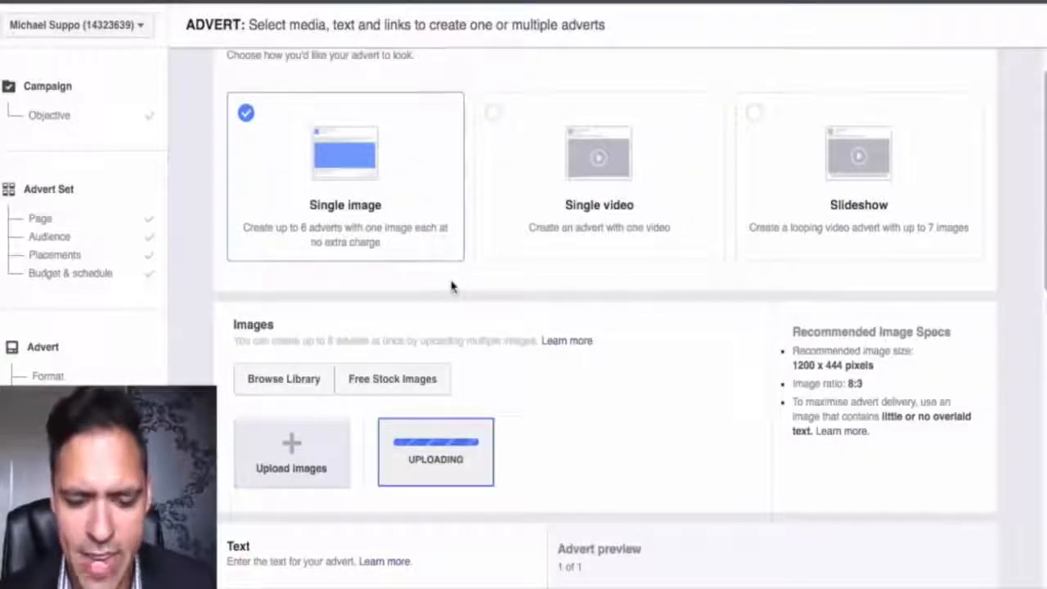
Replace the advert's text with "Like to spread the love?"
scroll(605, 319, down, 10)
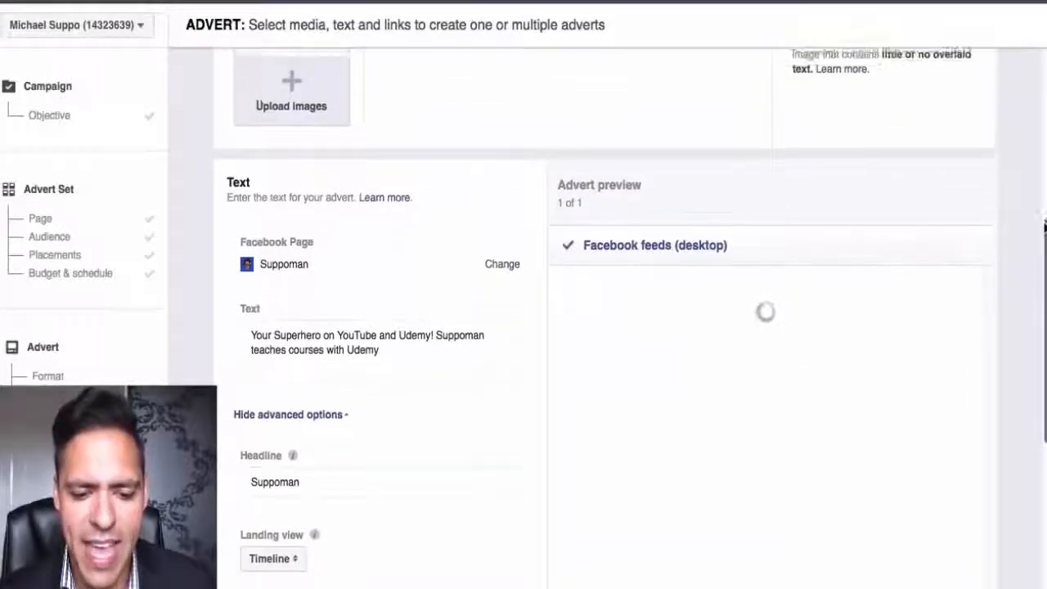
drag(1045, 235, 1041, 316)
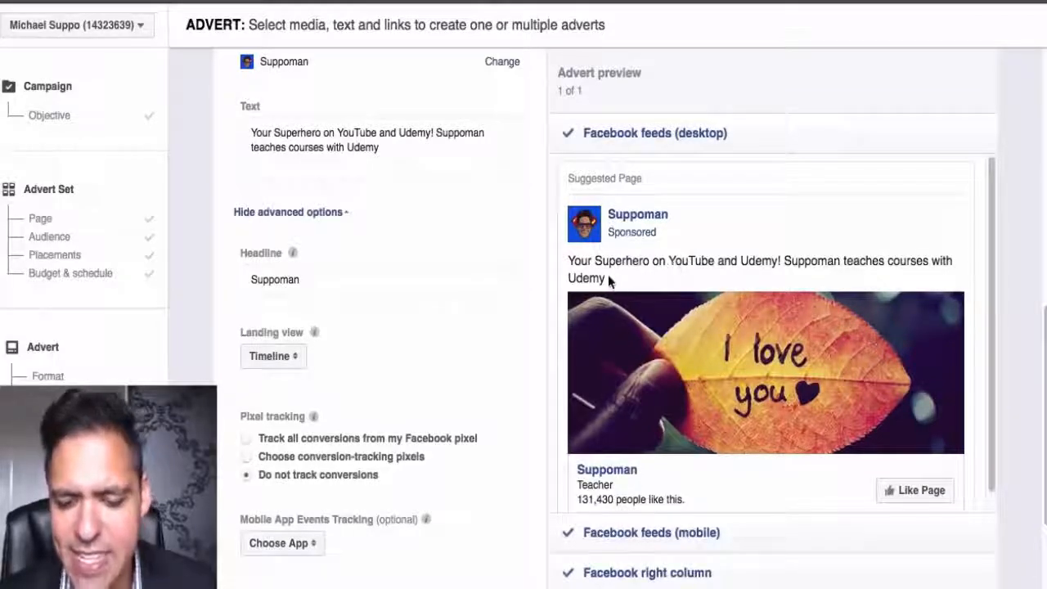
drag(1044, 323, 1044, 309)
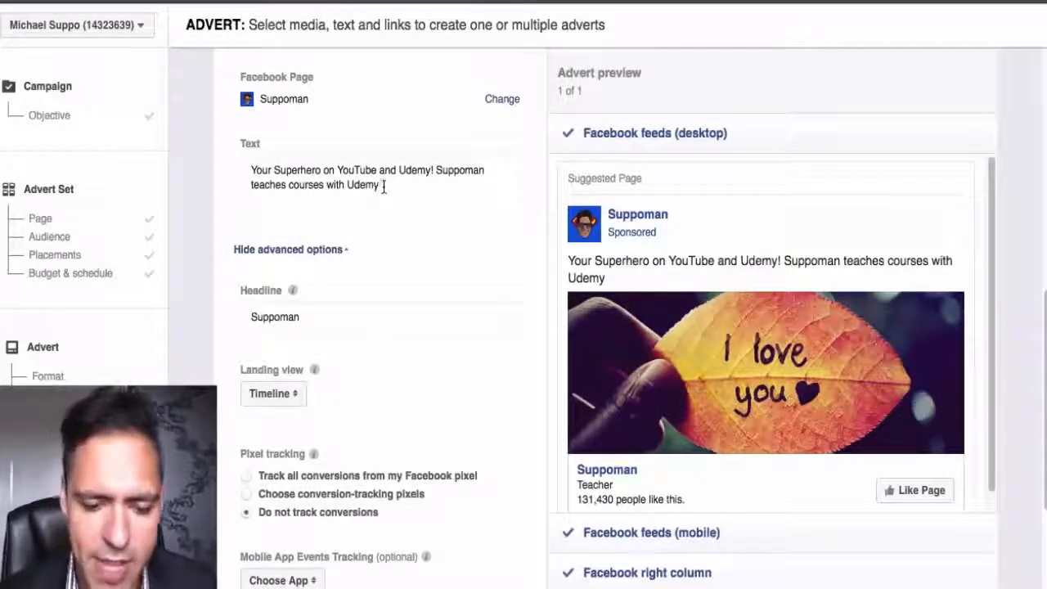
drag(384, 185, 245, 163)
text(Like to spread the love?)
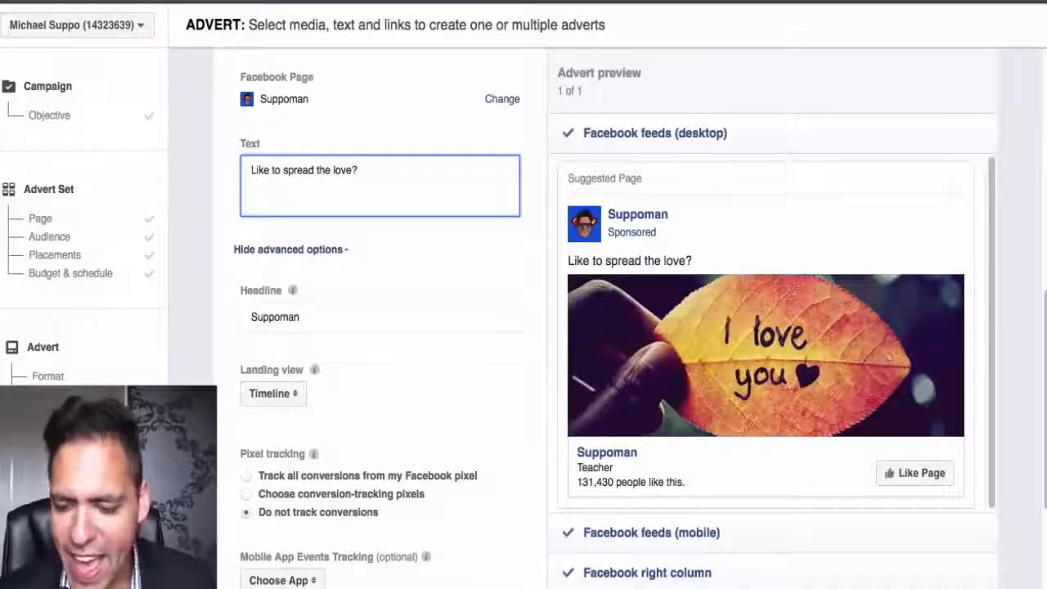
Review the advert's preview and remaining options, and place the order
scroll(356, 154, down, 1)
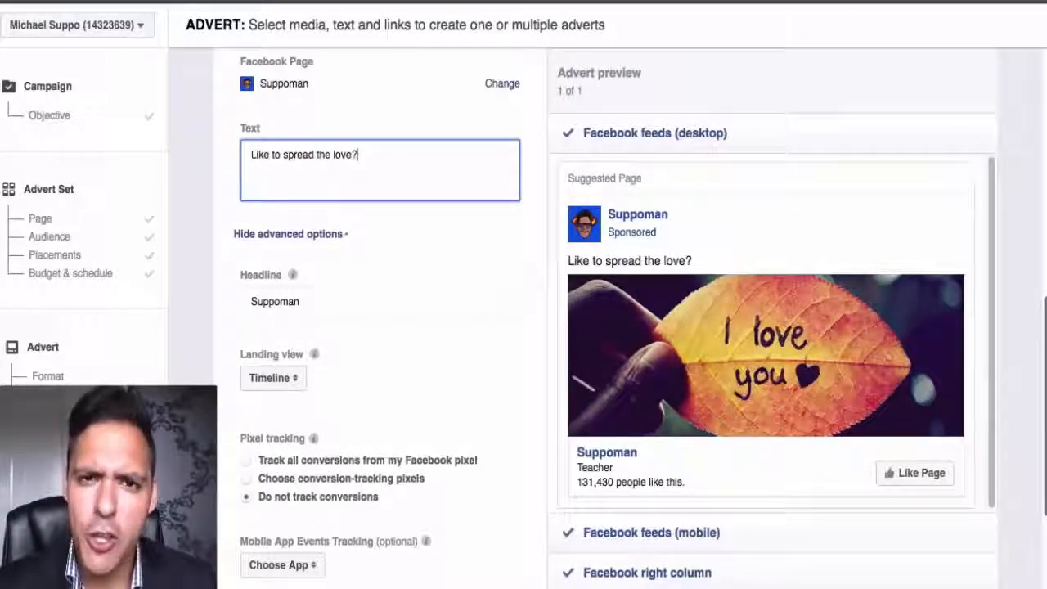
scroll(381, 318, down, 1)
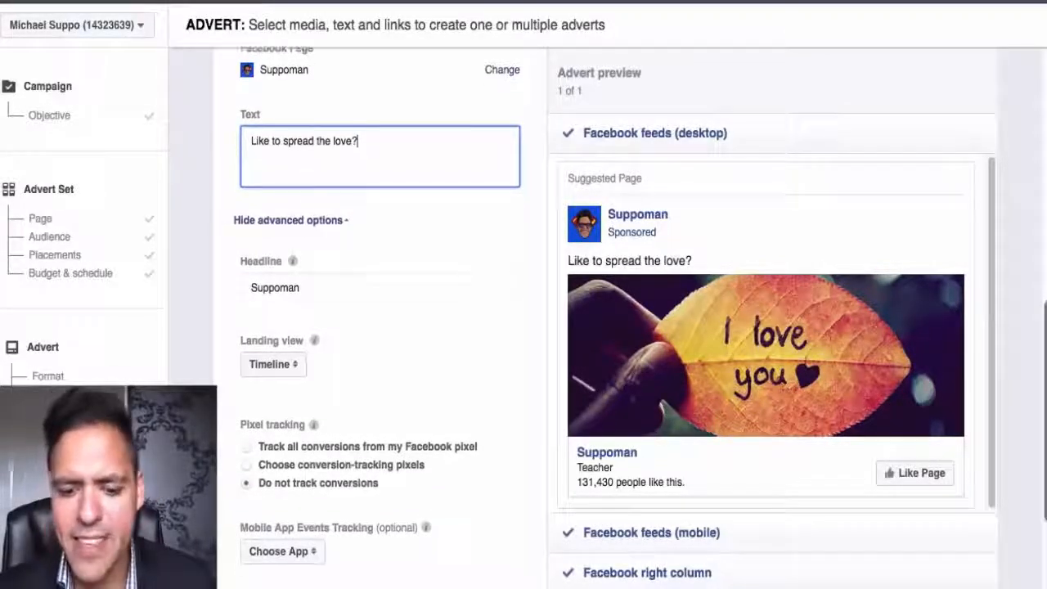
scroll(524, 319, down, 5)
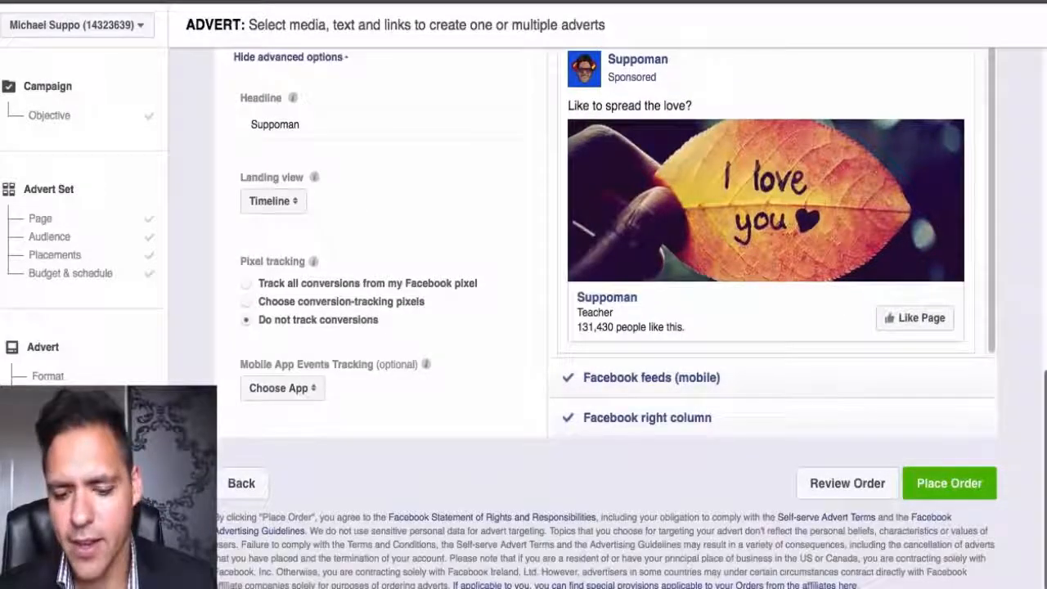
scroll(523, 319, up, 3)
scroll(685, 246, up, 3)
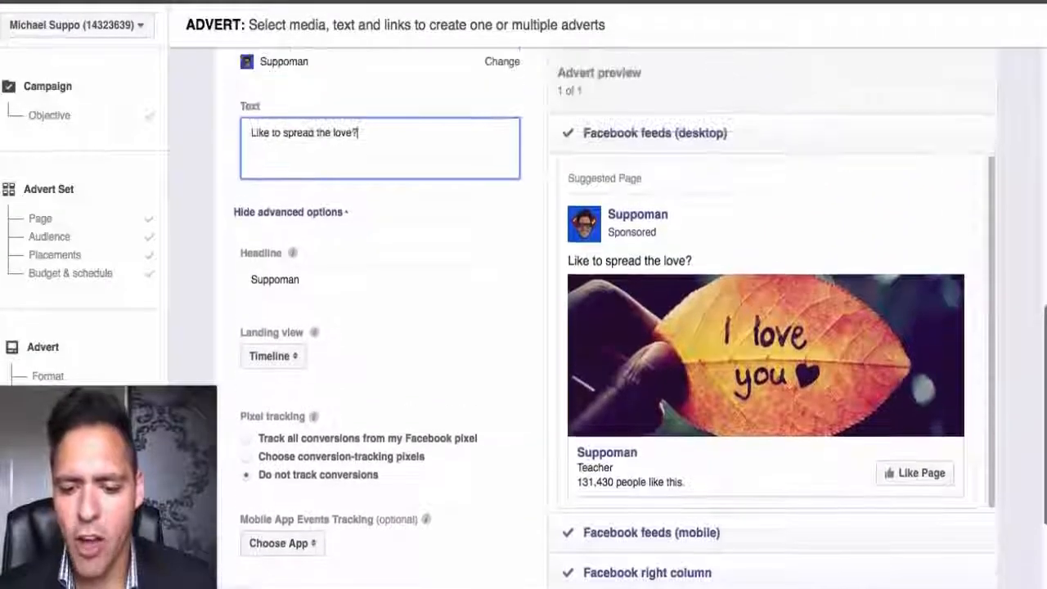
scroll(685, 245, down, 2)
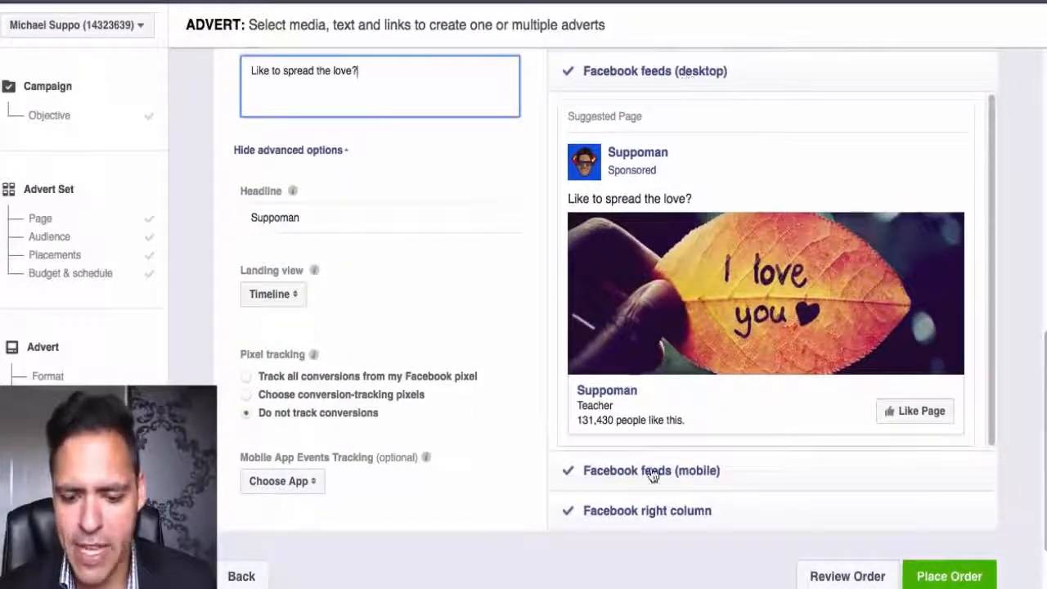
scroll(605, 319, down, 3)
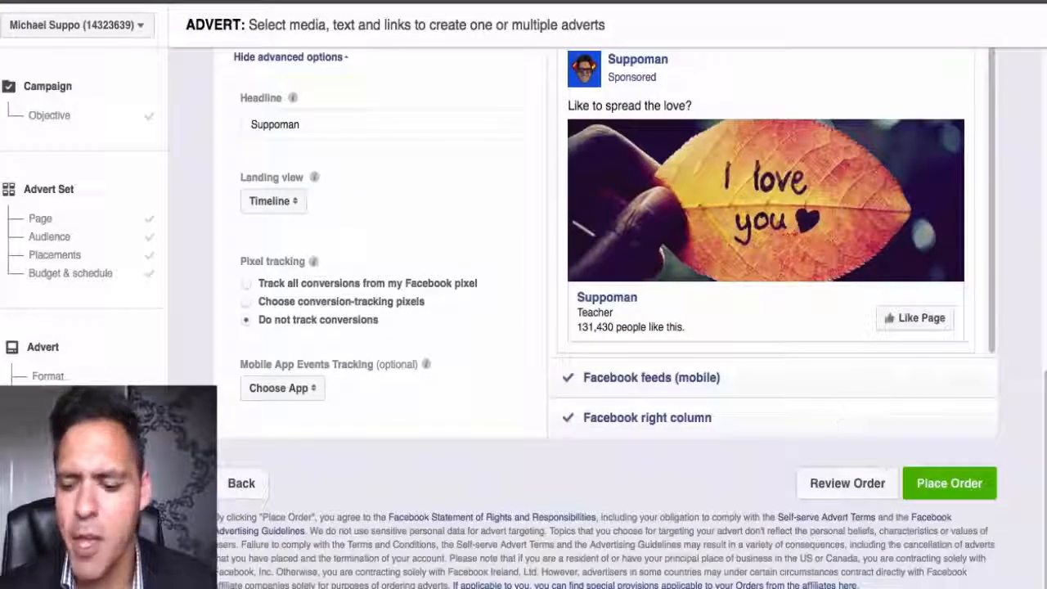
scroll(842, 422, up, 1)
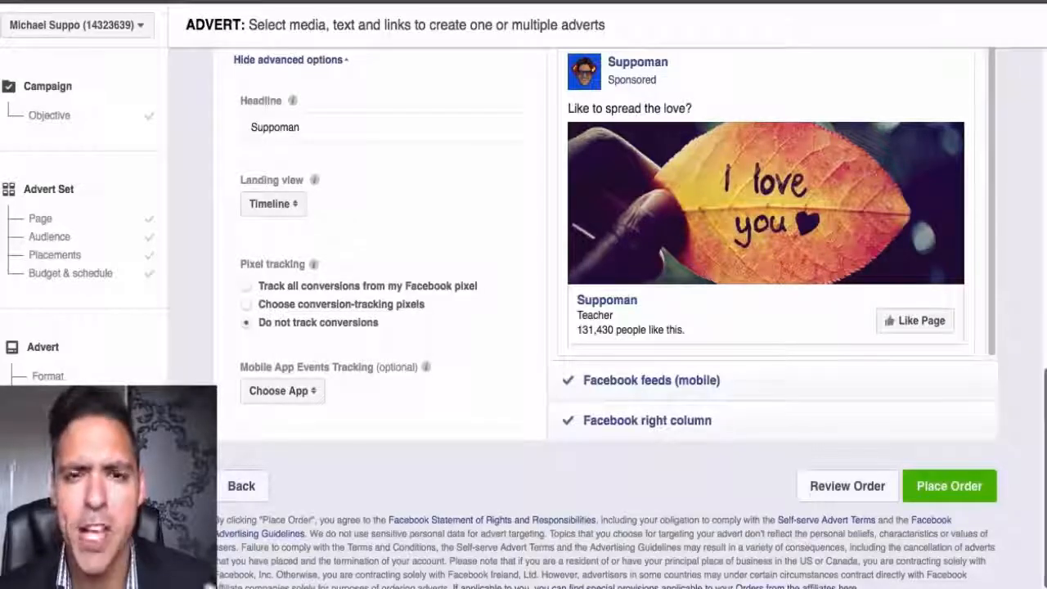
scroll(1043, 377, up, 3)
drag(1044, 378, 1035, 439)
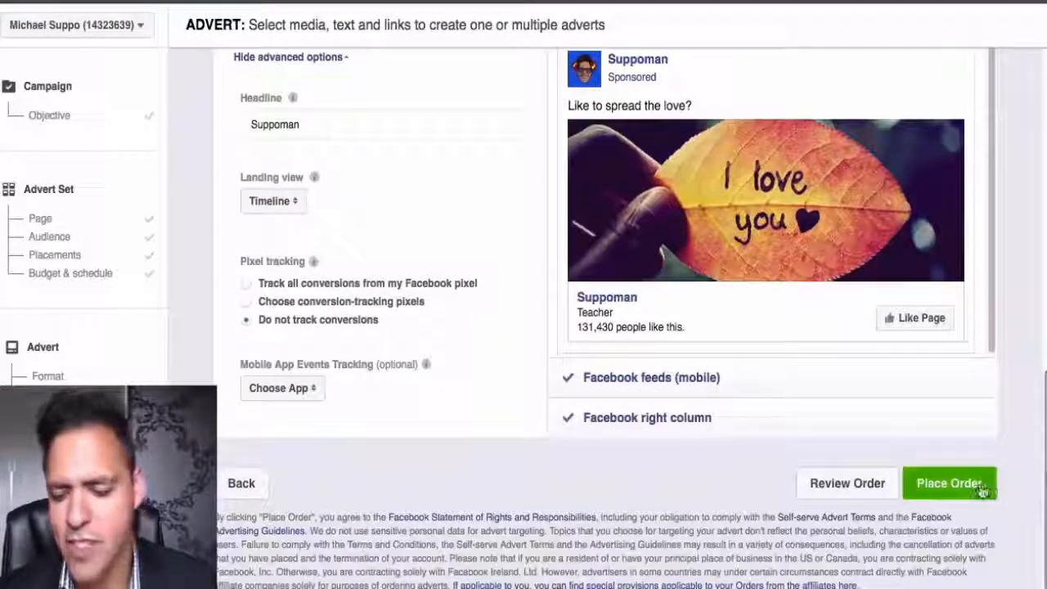
click(975, 489)
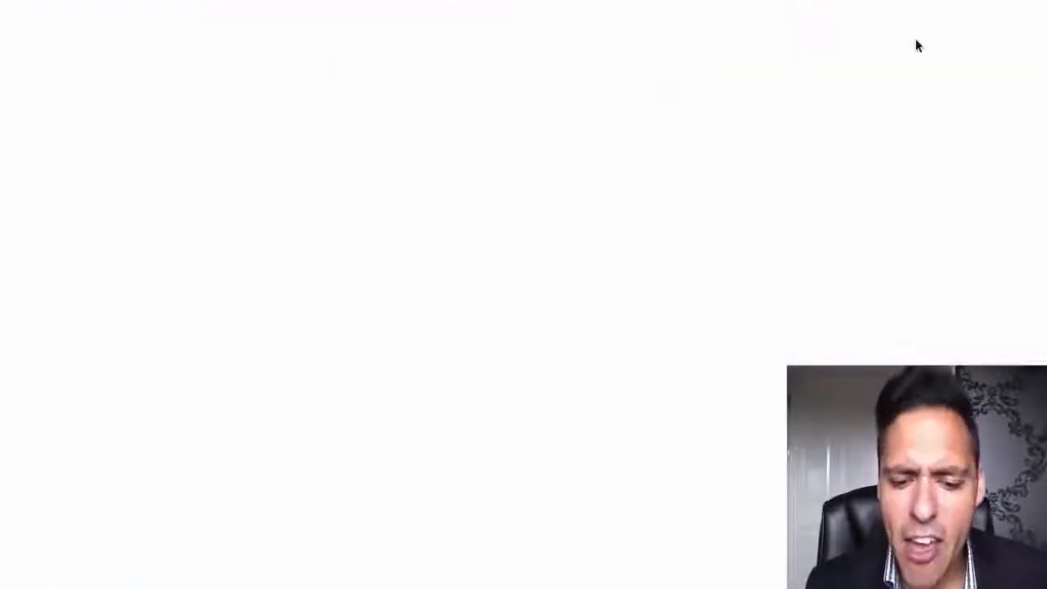
Look through the Suppoman page's posts to examine the reach and engagement of its live videos
scroll(453, 343, down, 15)
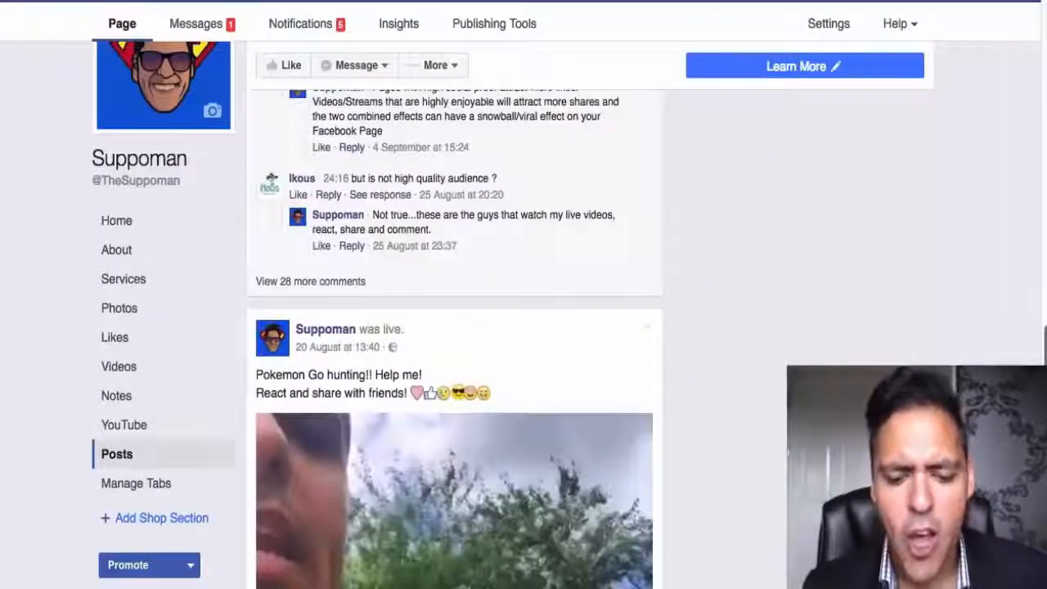
scroll(454, 344, down, 1)
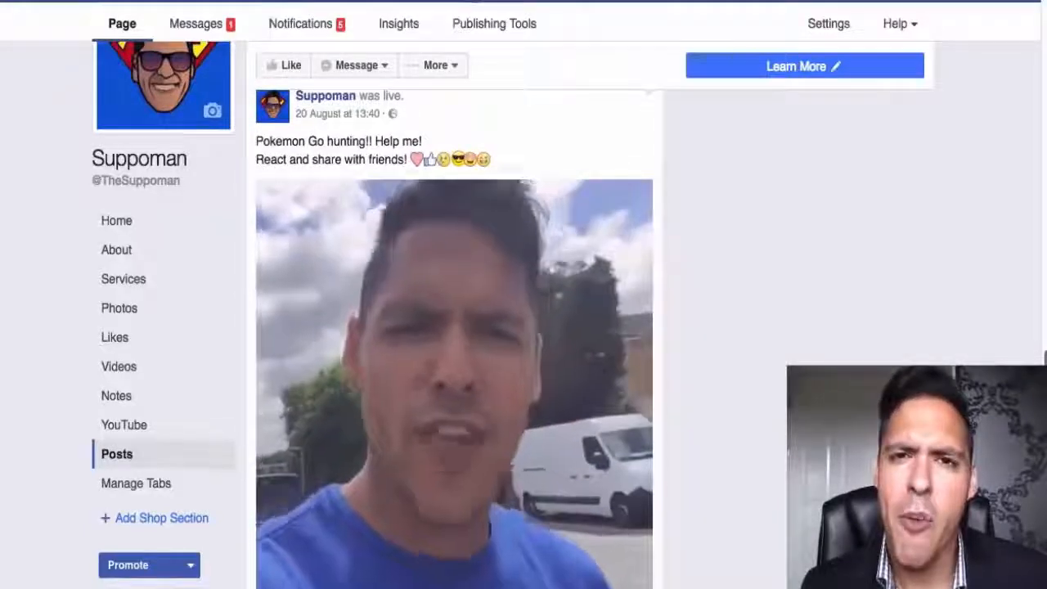
scroll(454, 343, down, 5)
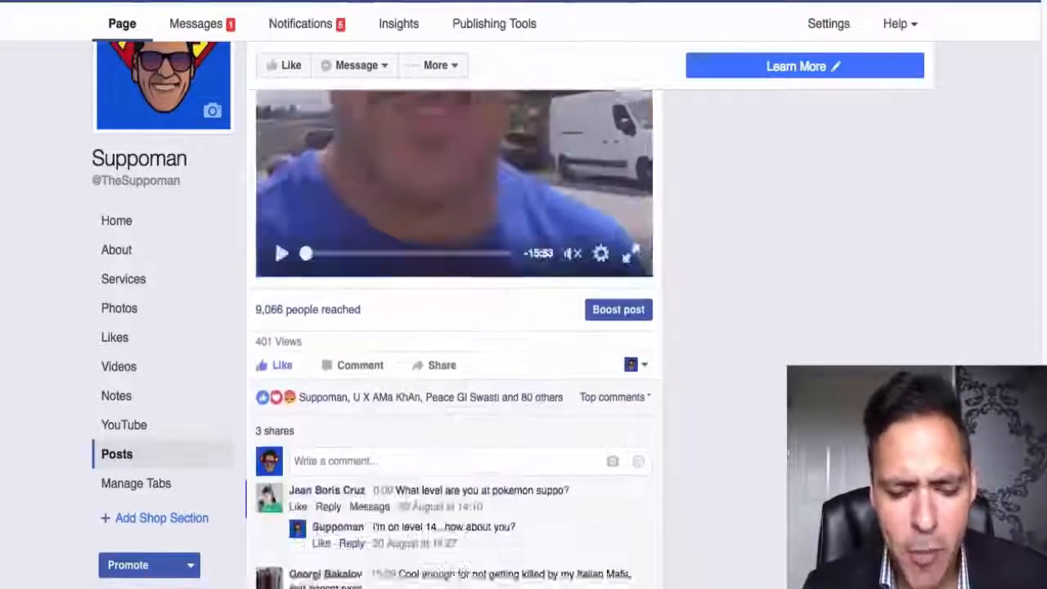
scroll(454, 344, down, 8)
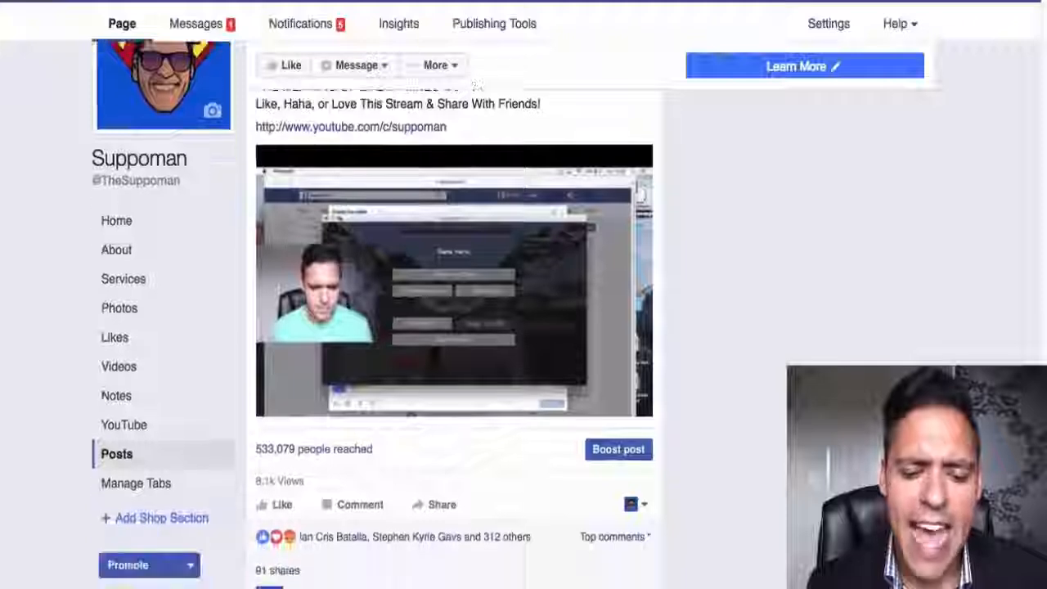